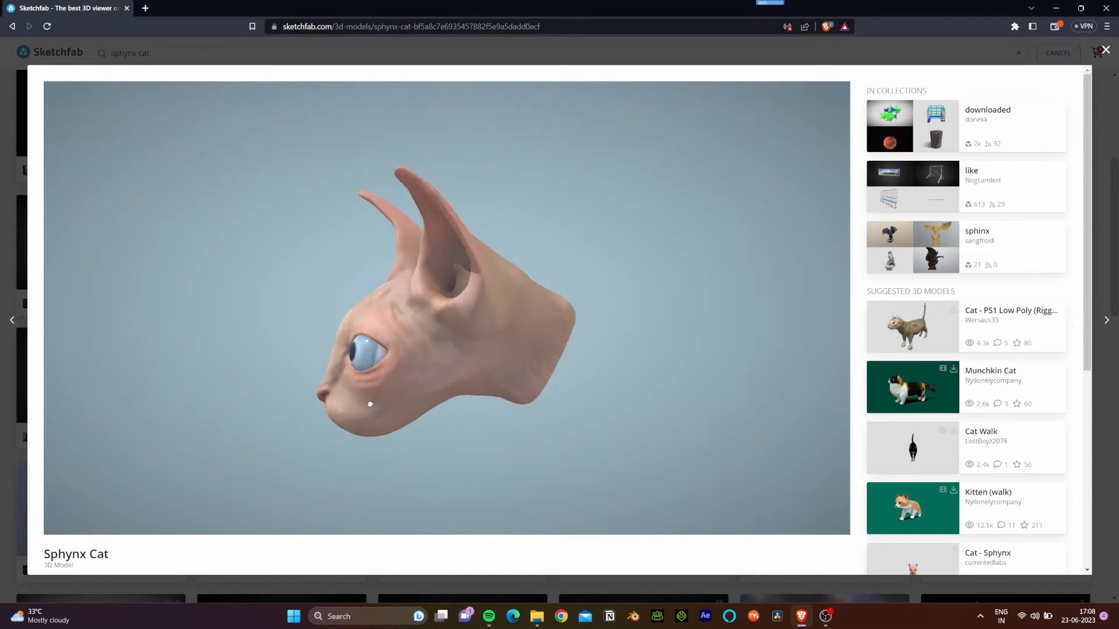
# Step: Look over the Sphynx Cat model page and inspect the texture maps in its downloaded textures folder
pyautogui.scroll(-3, 935, 365)
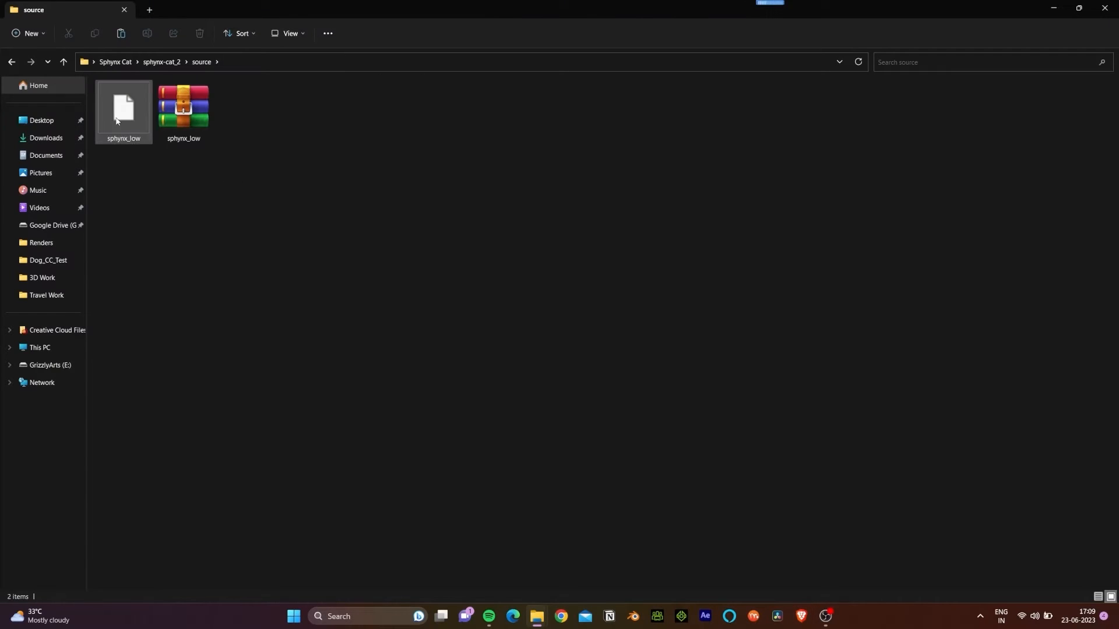
pyautogui.hotkey('alt', 'Up')
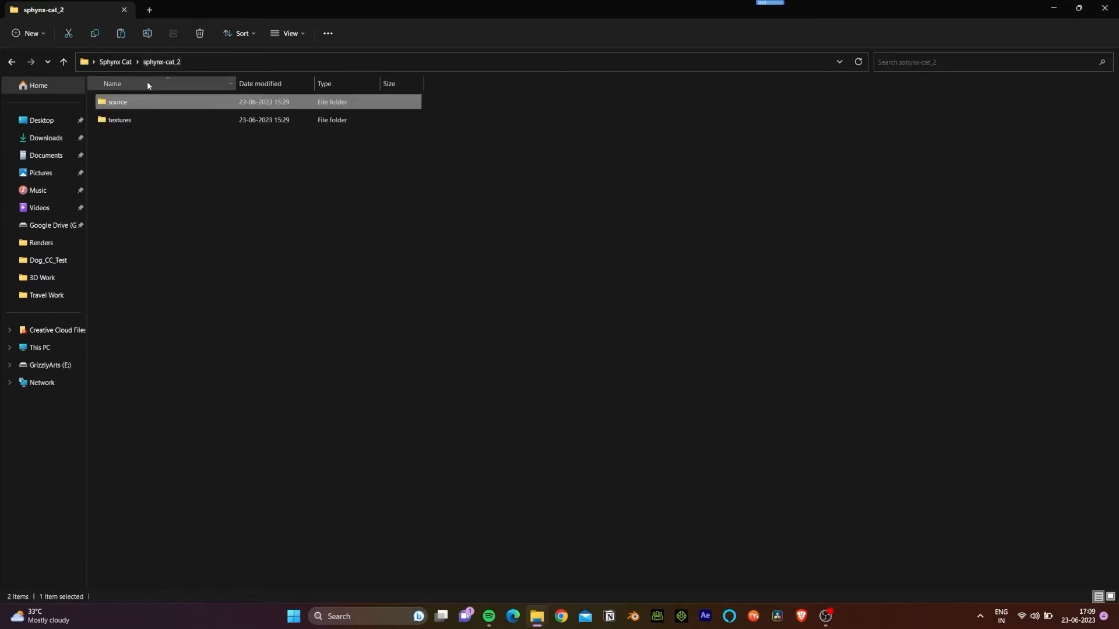
pyautogui.doubleClick(134, 117)
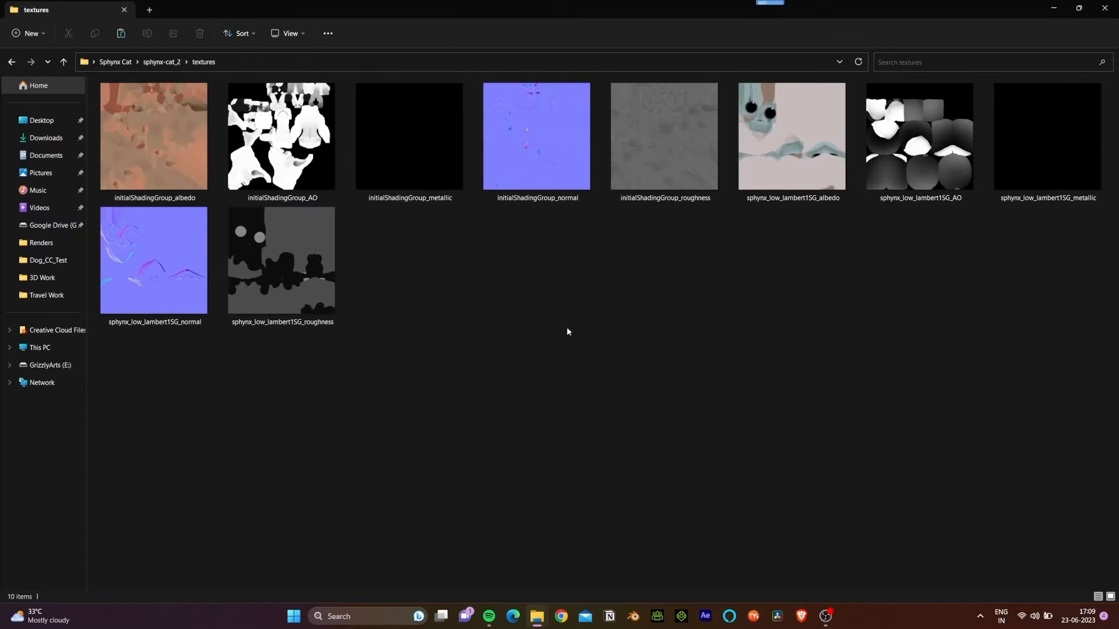
# Step: Switch to Character Creator 4, dismiss the welcome window and open Headshot 2 in Mesh mode
pyautogui.click(657, 616)
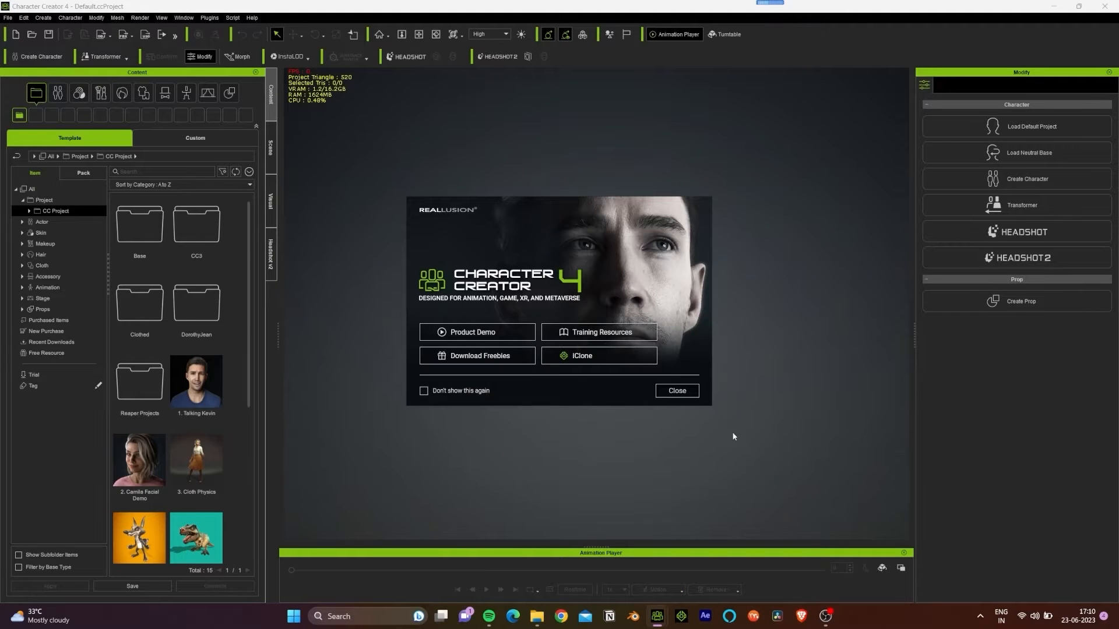
pyautogui.click(678, 392)
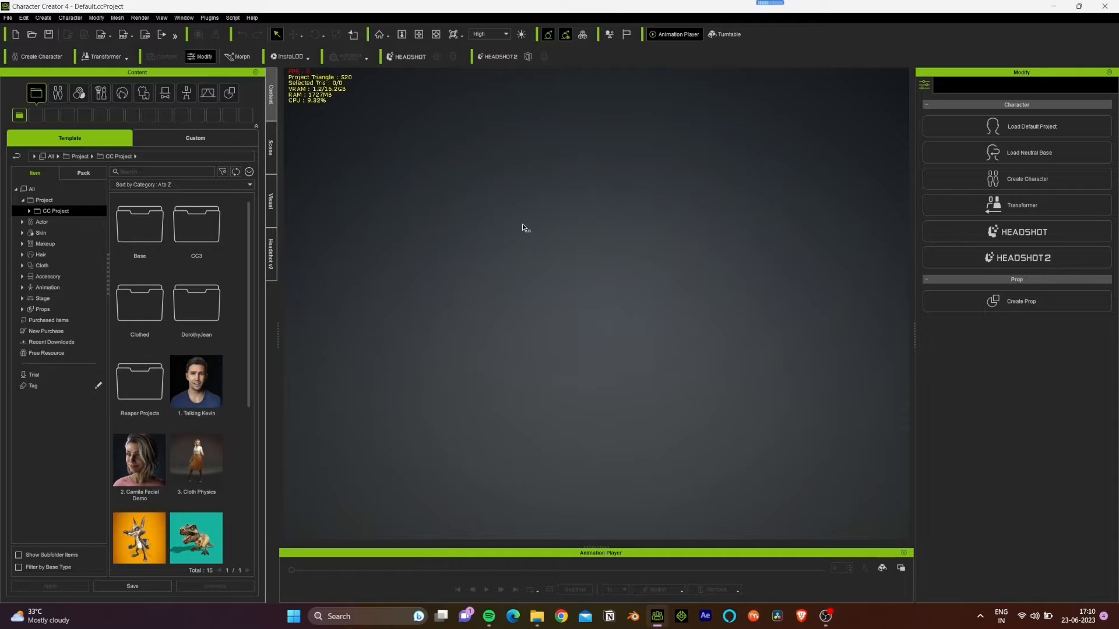
pyautogui.click(499, 56)
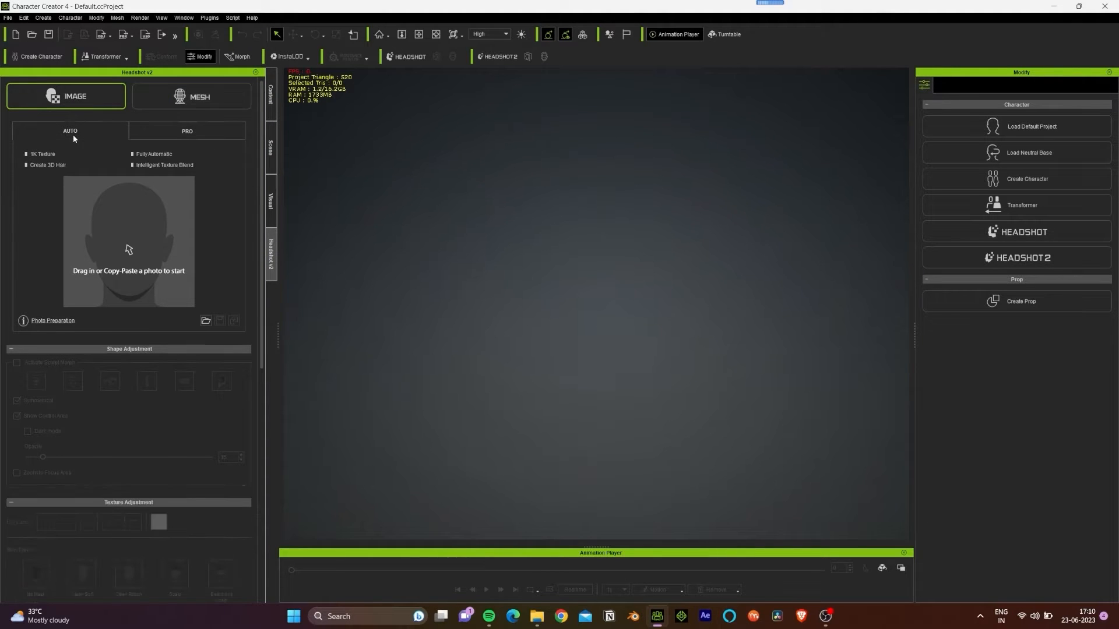
pyautogui.click(201, 96)
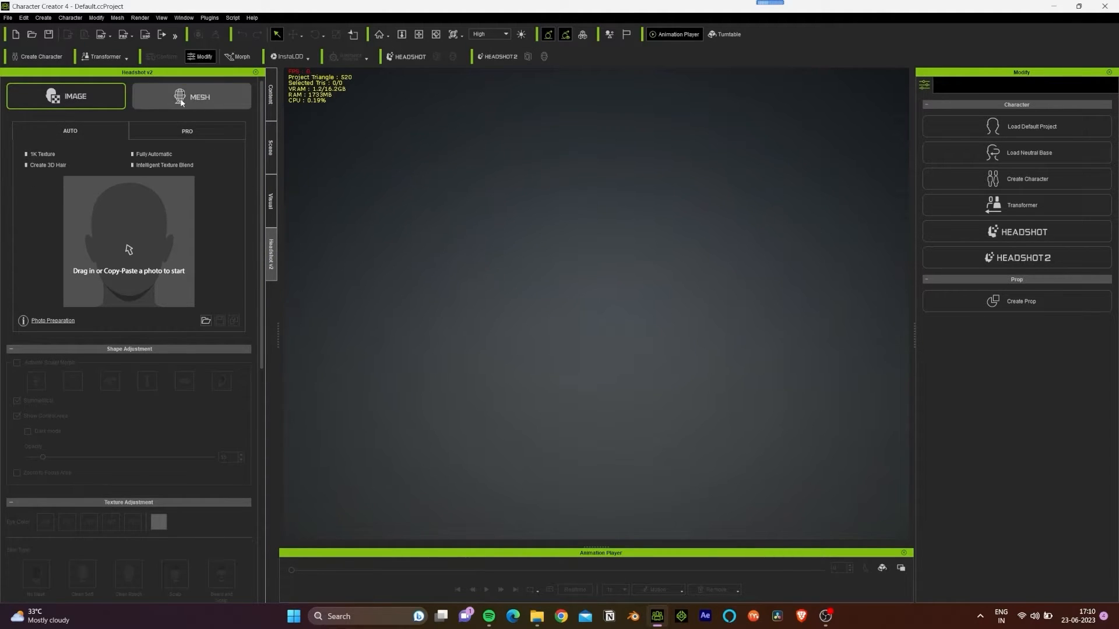
pyautogui.click(182, 103)
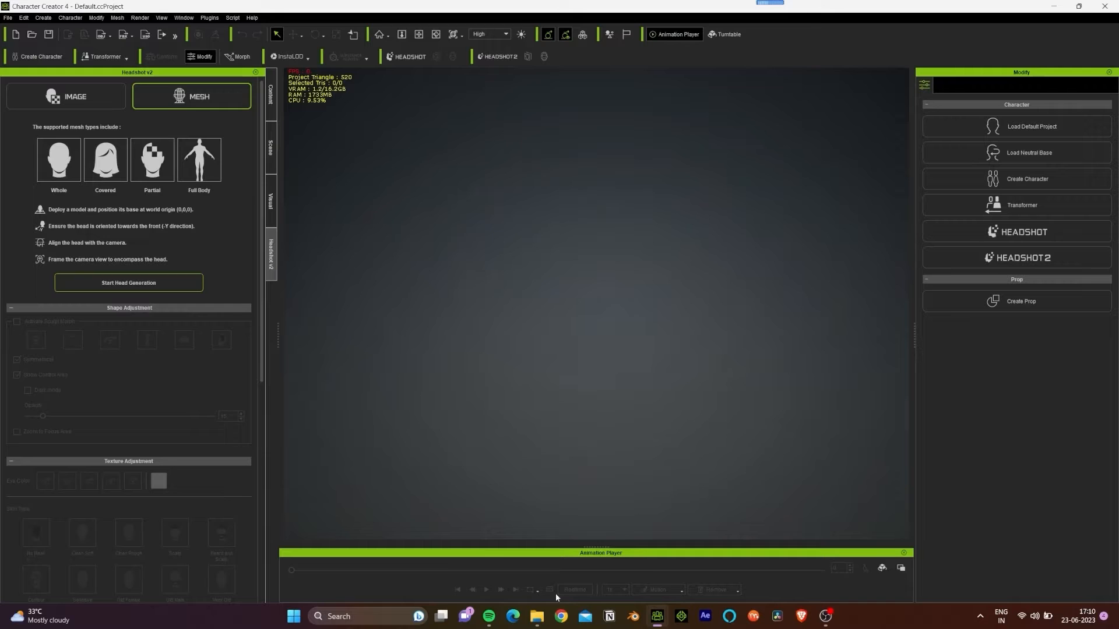
# Step: Import the sphynx_low model from the sphynx-cat_2 source folder into the scene as a prop
pyautogui.moveTo(538, 617)
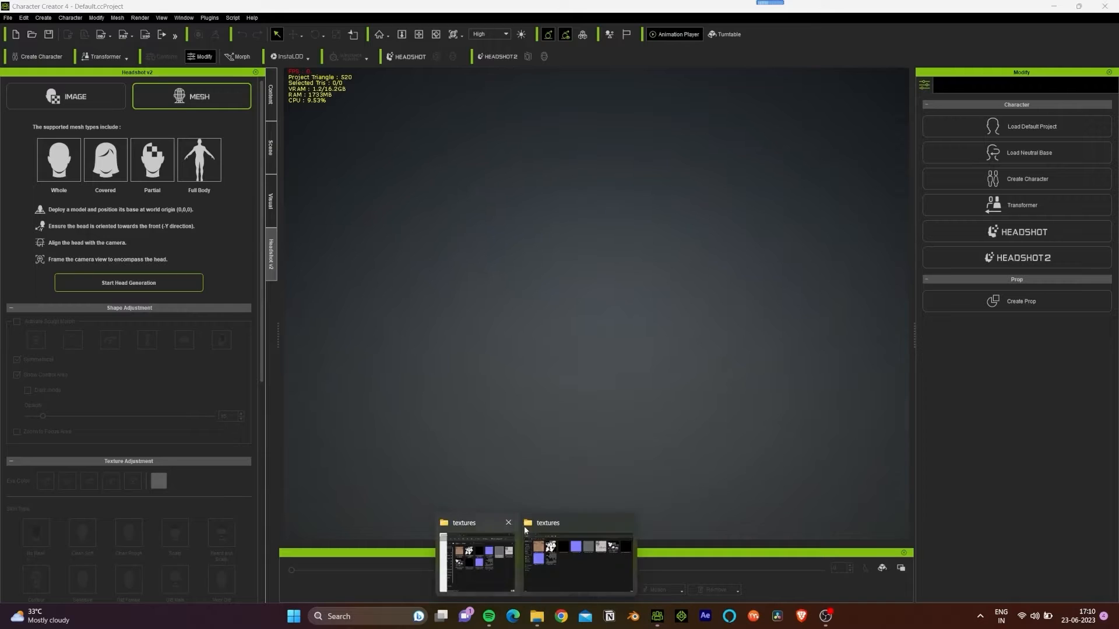
pyautogui.click(551, 521)
pyautogui.click(509, 523)
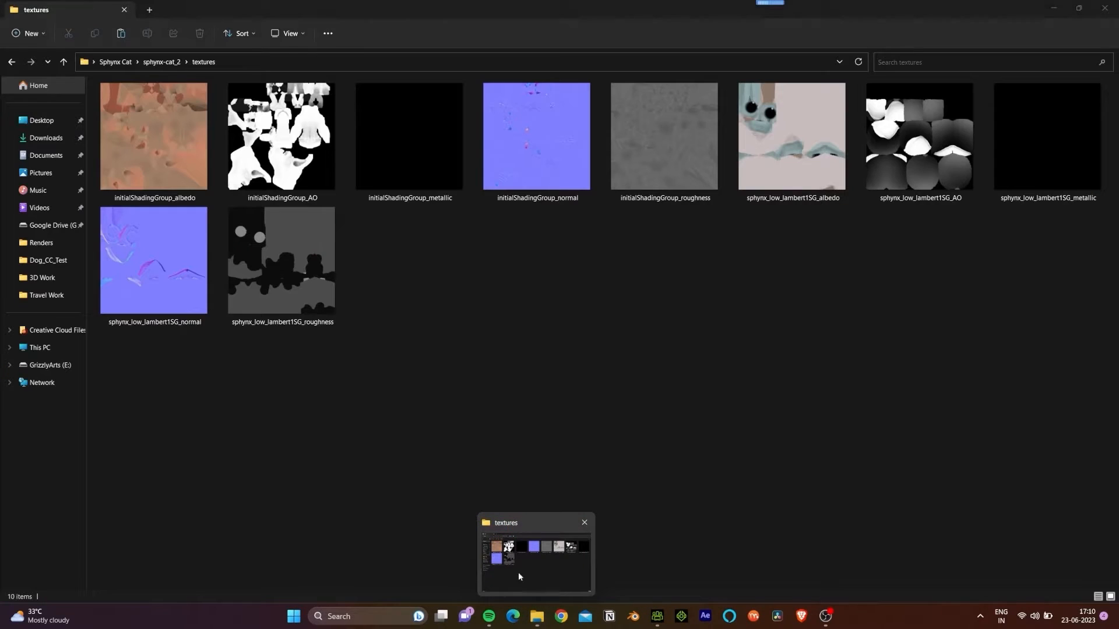
pyautogui.click(162, 61)
pyautogui.doubleClick(122, 100)
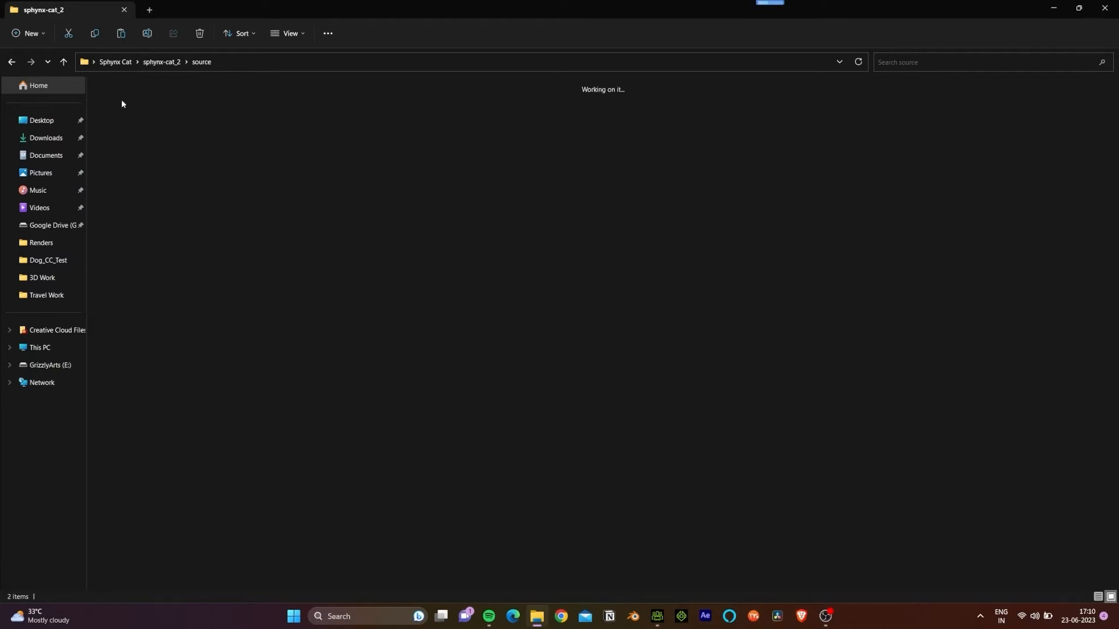
pyautogui.click(125, 109)
pyautogui.moveTo(408, 7); pyautogui.dragTo(267, 143)
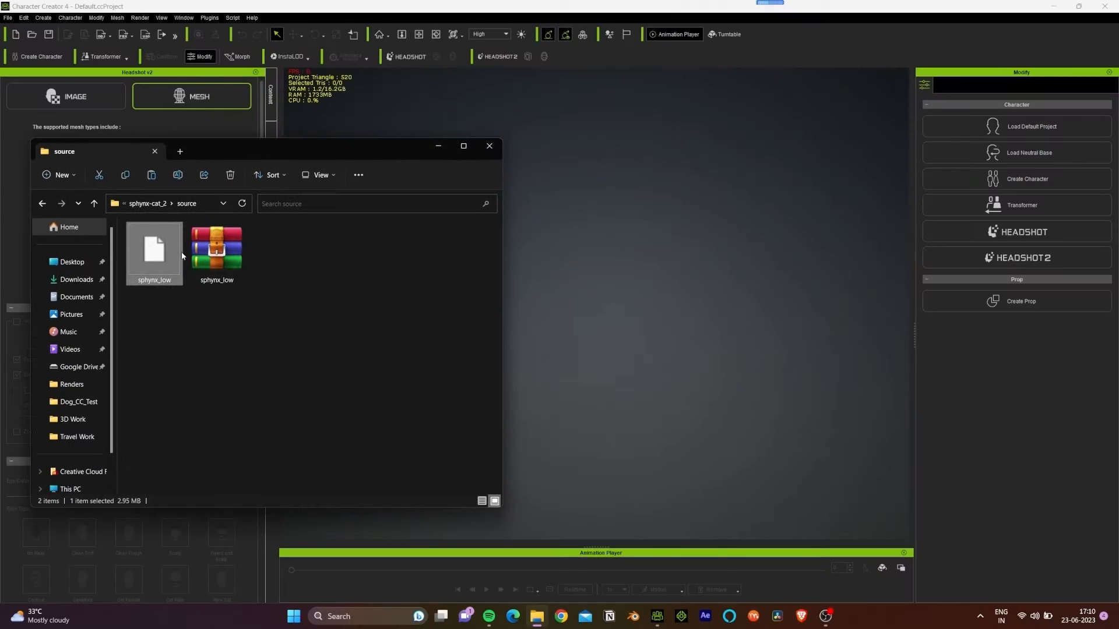
pyautogui.moveTo(163, 255); pyautogui.dragTo(657, 365)
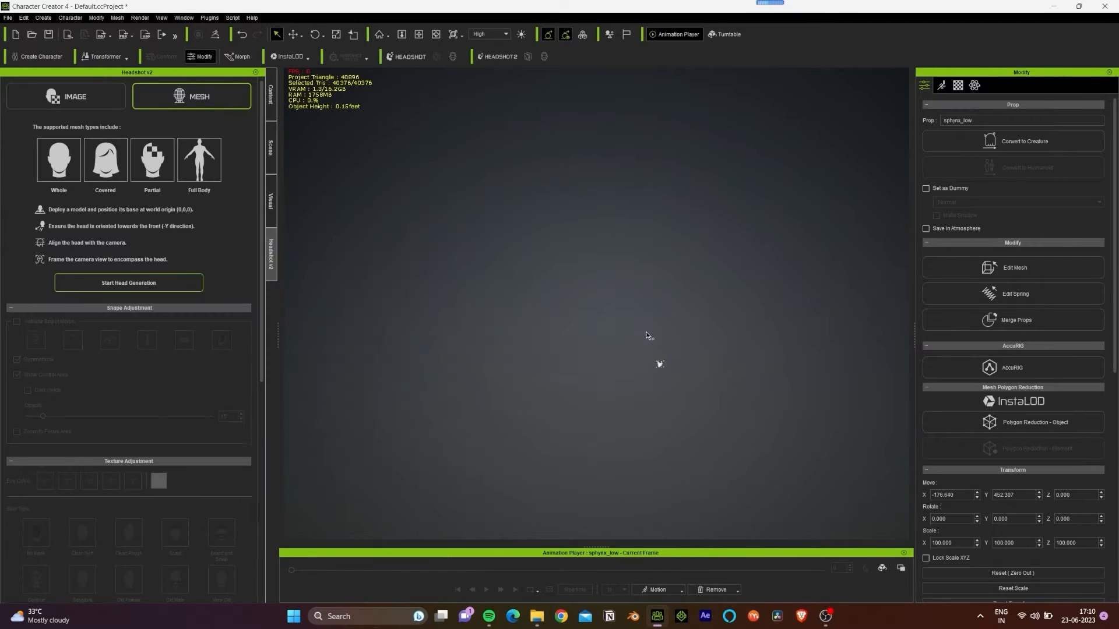
# Step: Scale the cat head up uniformly to about 1604 and set the camera to the front view
pyautogui.press('r')
pyautogui.moveTo(747, 288); pyautogui.dragTo(942, 117)
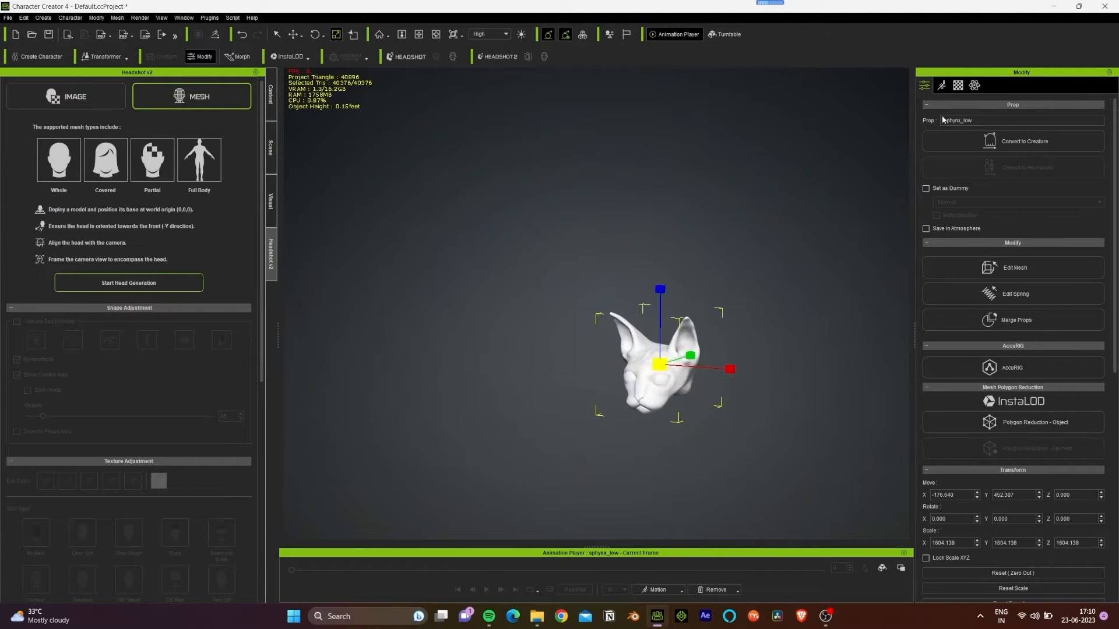
pyautogui.click(454, 35)
pyautogui.click(477, 55)
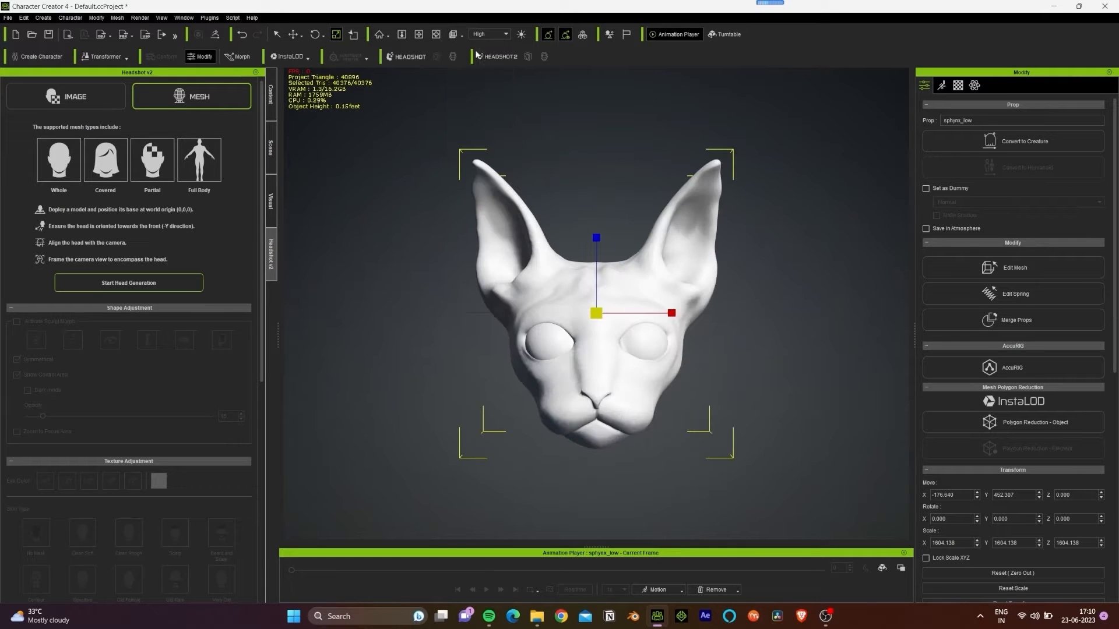
pyautogui.click(783, 324)
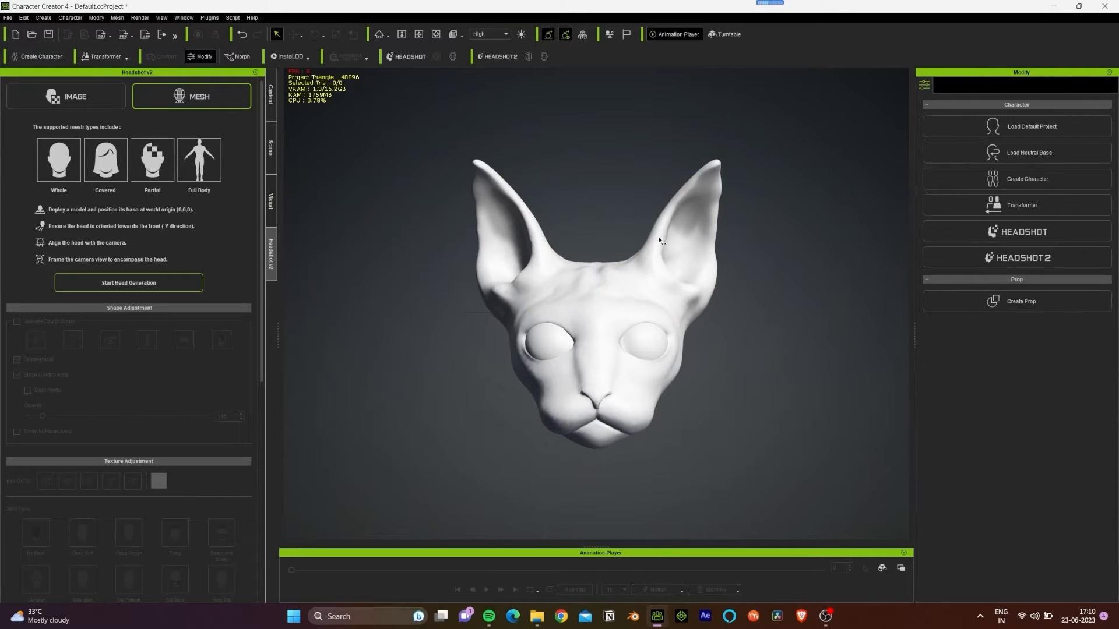
pyautogui.click(464, 37)
pyautogui.click(464, 36)
# Step: Assign the sphynx_low_lambert1SG_albedo texture as Base Color of the cat's eye mesh material
pyautogui.click(628, 327)
pyautogui.click(959, 86)
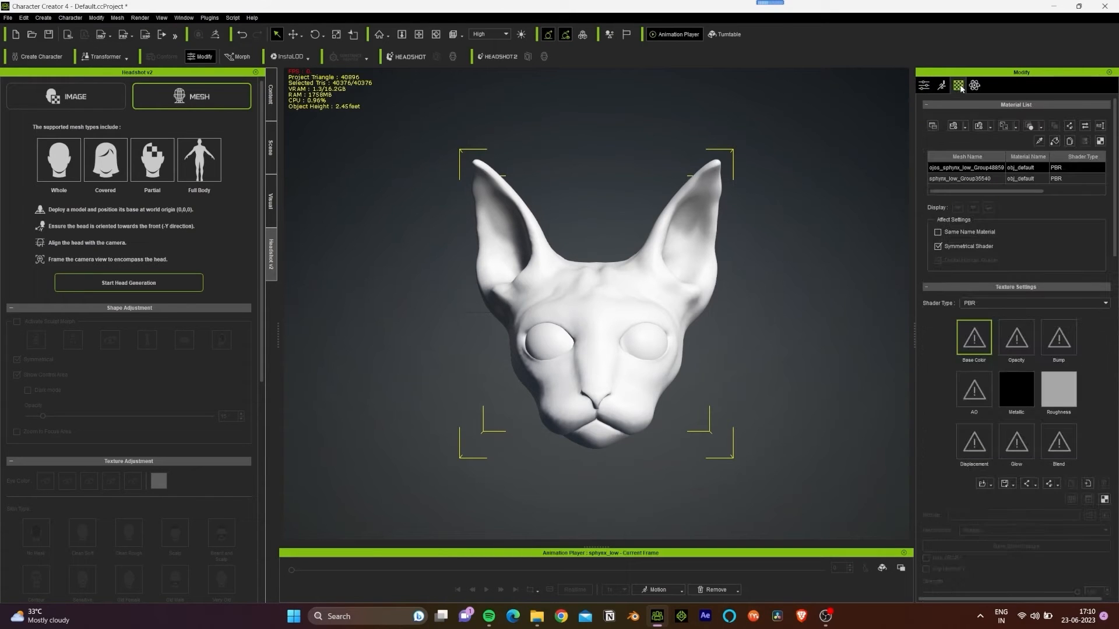
pyautogui.click(537, 616)
pyautogui.click(148, 204)
pyautogui.doubleClick(172, 261)
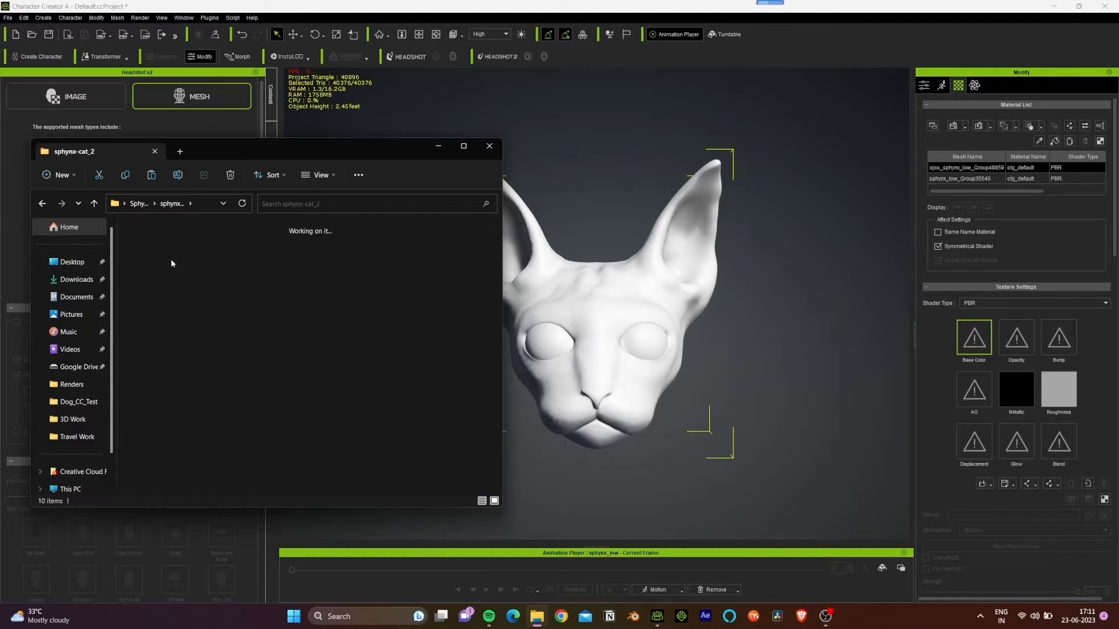
pyautogui.moveTo(424, 386); pyautogui.dragTo(974, 338)
# Step: Assign the sphynx_low_lambert1SG AO, normal and roughness textures to the eye material's AO, Bump and Roughness channels
pyautogui.click(536, 616)
pyautogui.scroll(-2, 408, 362)
pyautogui.moveTo(185, 428); pyautogui.dragTo(974, 389)
pyautogui.moveTo(429, 308); pyautogui.dragTo(1059, 338)
pyautogui.click(536, 616)
pyautogui.moveTo(185, 431); pyautogui.dragTo(1059, 389)
# Step: Assign the initialShadingGroup albedo, AO, normal and roughness textures to the head mesh's Base Color, AO, Bump and Roughness channels
pyautogui.click(974, 179)
pyautogui.click(537, 617)
pyautogui.moveTo(184, 279); pyautogui.dragTo(974, 338)
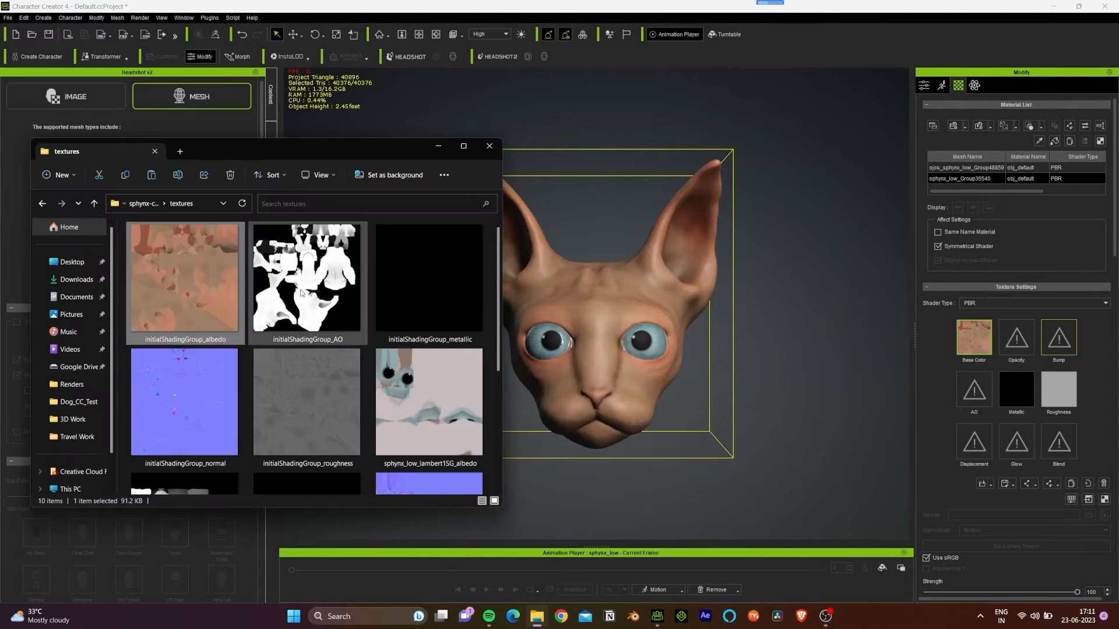
pyautogui.moveTo(307, 280); pyautogui.dragTo(974, 390)
pyautogui.moveTo(185, 402); pyautogui.dragTo(1059, 338)
pyautogui.click(536, 616)
pyautogui.moveTo(322, 407); pyautogui.dragTo(1059, 390)
# Step: Expand the sphynx_low prop in the scene and check its head and eye meshes by toggling their visibility
pyautogui.click(627, 340)
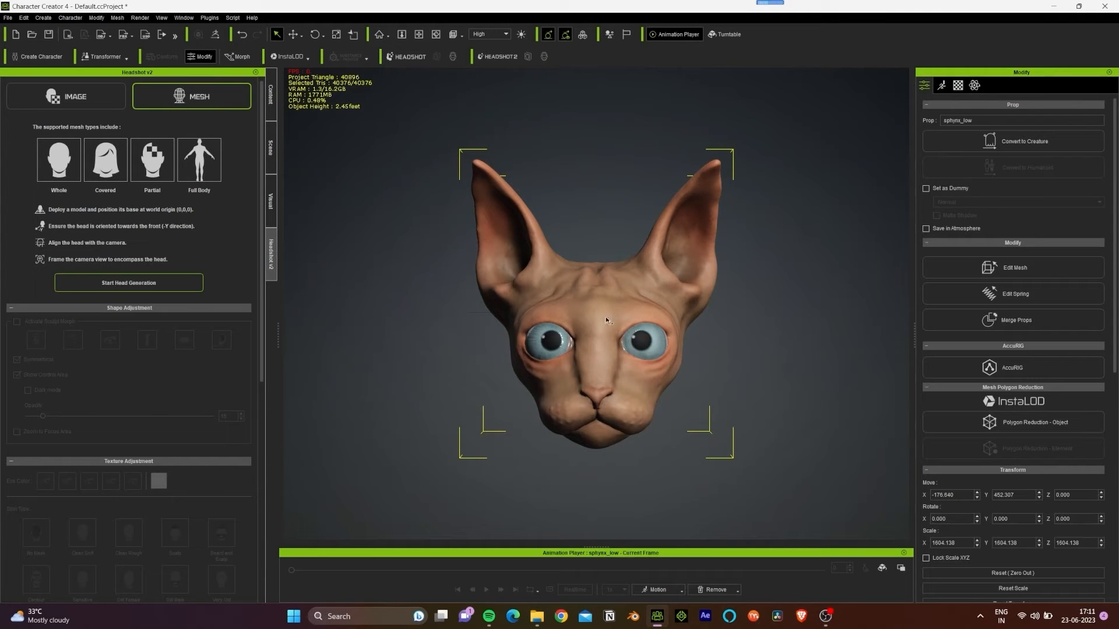
pyautogui.click(270, 147)
pyautogui.click(30, 146)
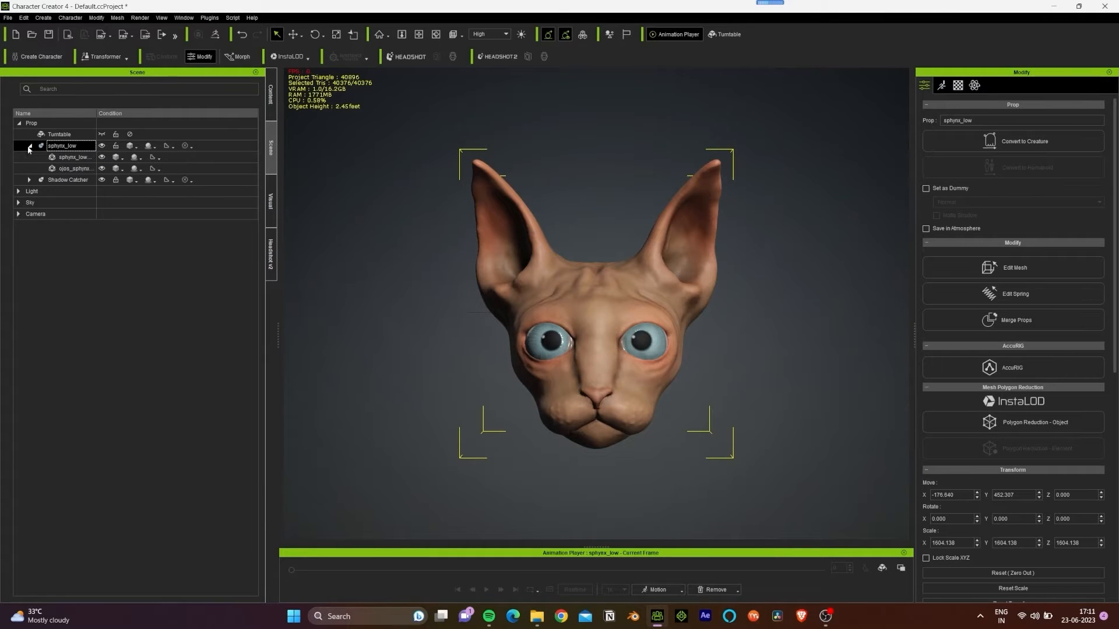
pyautogui.click(73, 159)
pyautogui.click(102, 158)
pyautogui.click(102, 157)
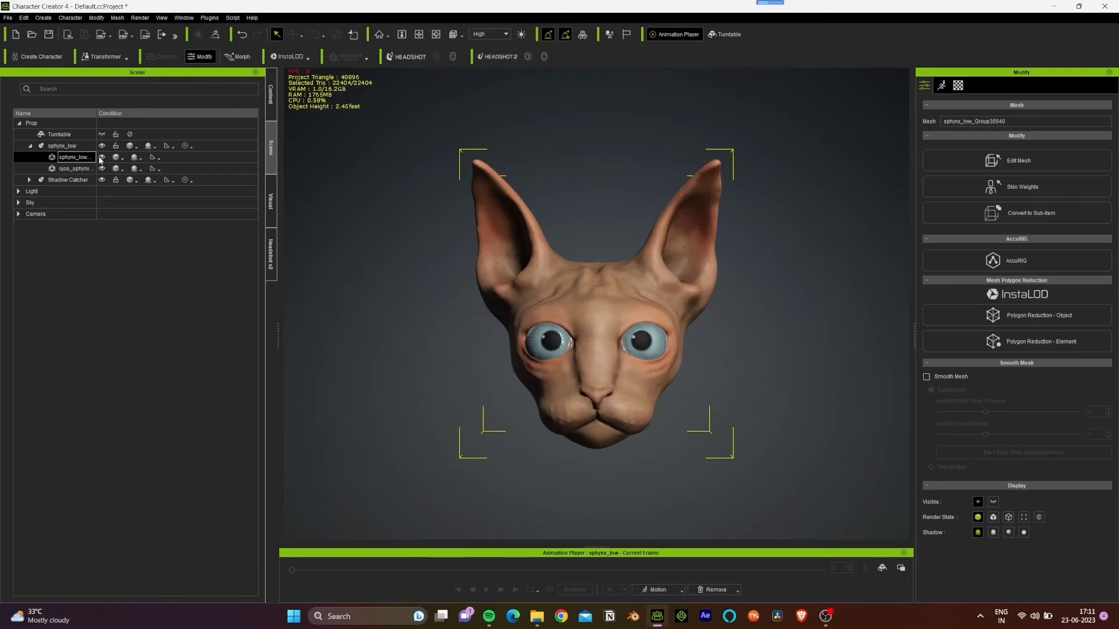
pyautogui.click(85, 169)
pyautogui.click(102, 168)
pyautogui.click(102, 168)
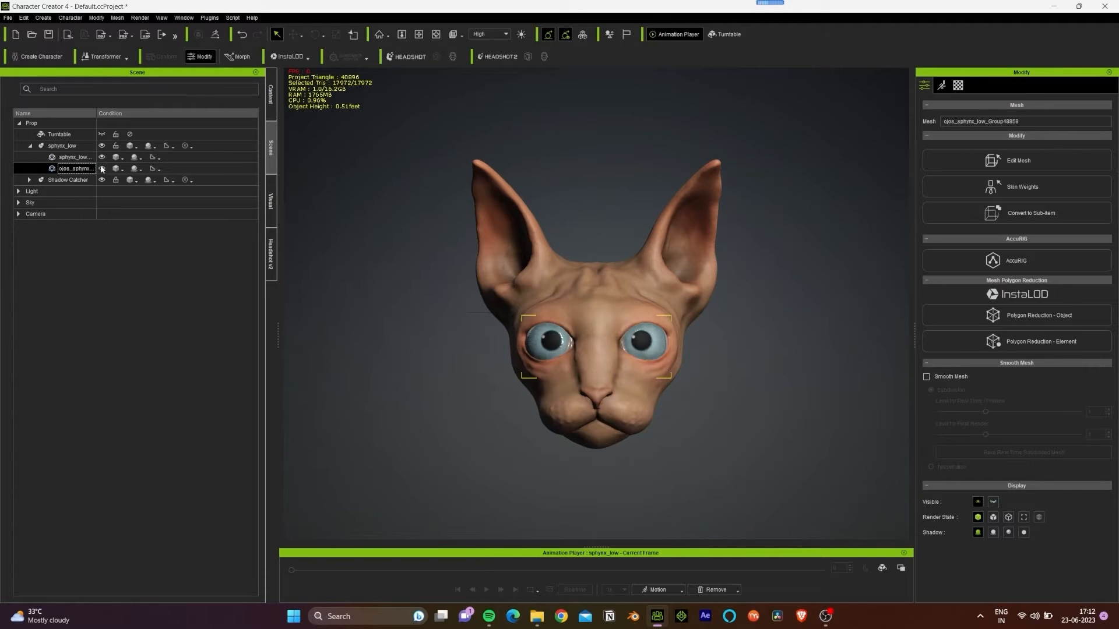
# Step: Start Headshot head generation from the cat's head mesh without the eyes and widen the Mesh To Head workspace
pyautogui.click(79, 158)
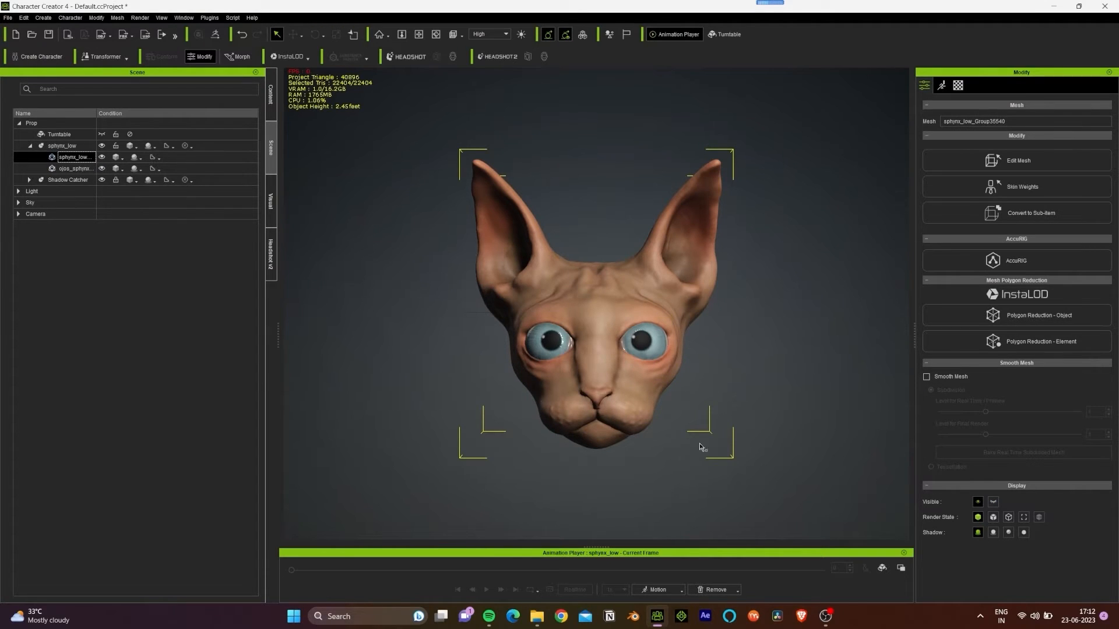
pyautogui.click(271, 265)
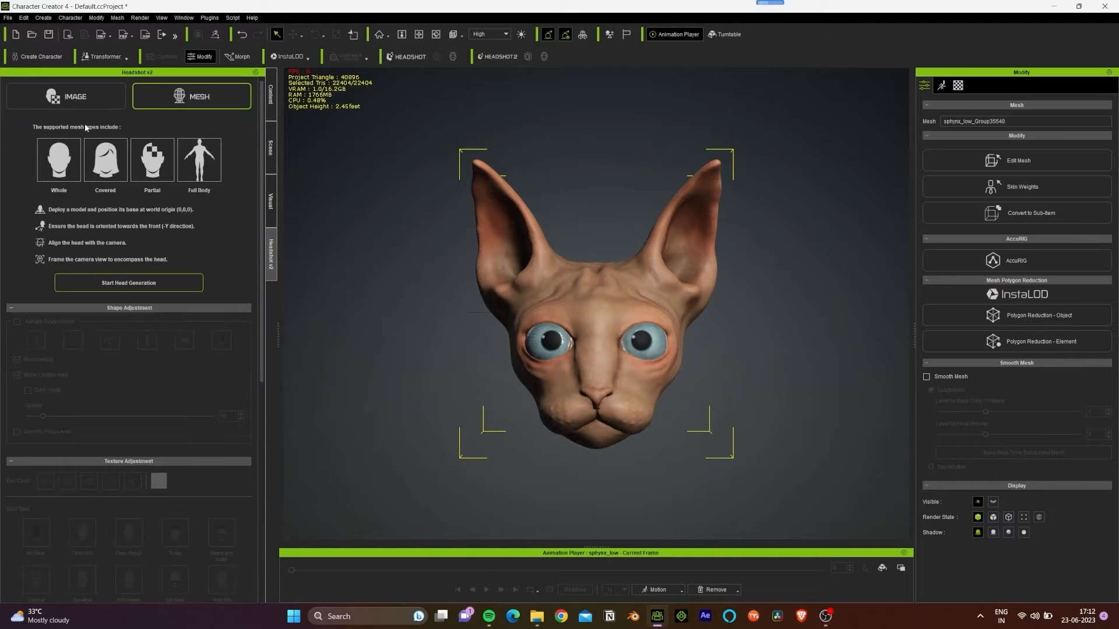
pyautogui.click(150, 283)
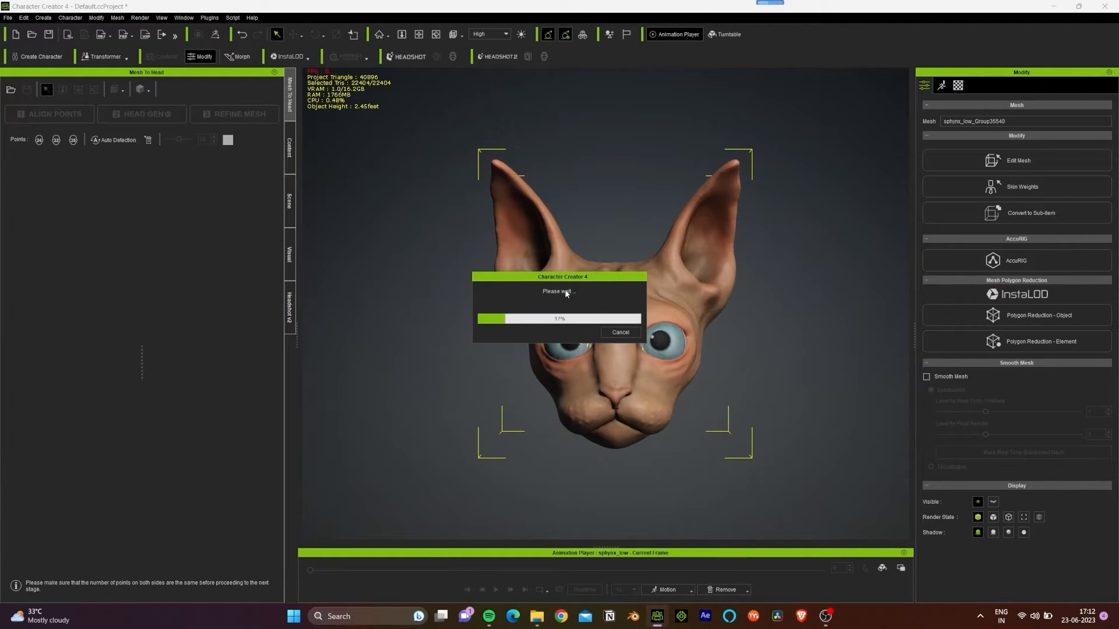
pyautogui.click(609, 326)
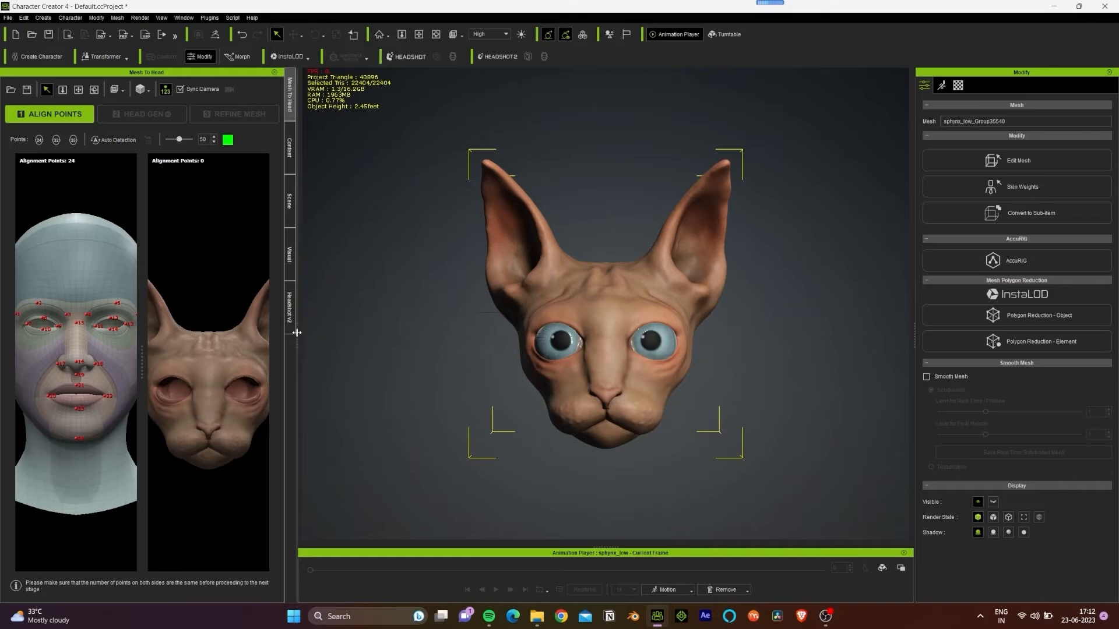
pyautogui.moveTo(298, 331); pyautogui.dragTo(813, 327)
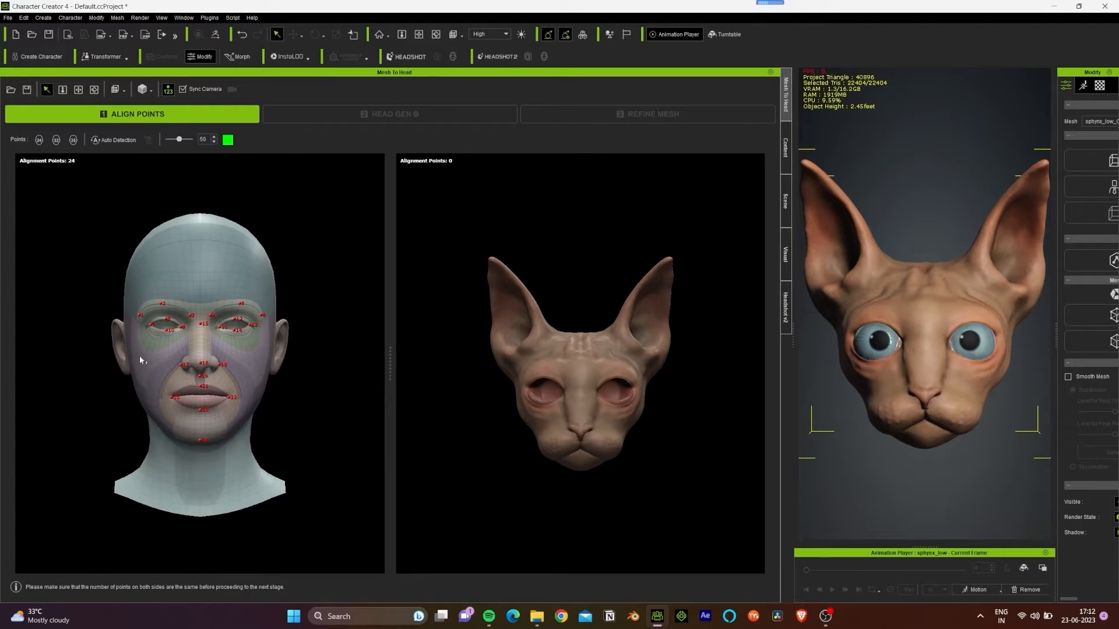
# Step: Switch to the 35-point alignment layout and place points 1 and 2 above the cat's right eye
pyautogui.scroll(5, 131, 323)
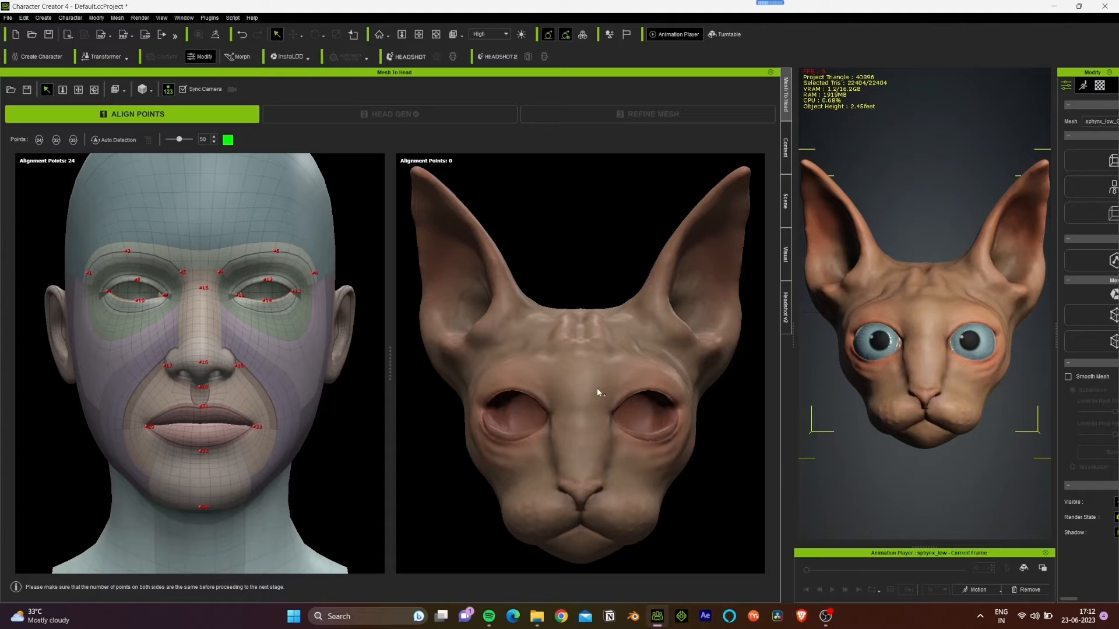
pyautogui.click(73, 140)
pyautogui.scroll(3, 87, 269)
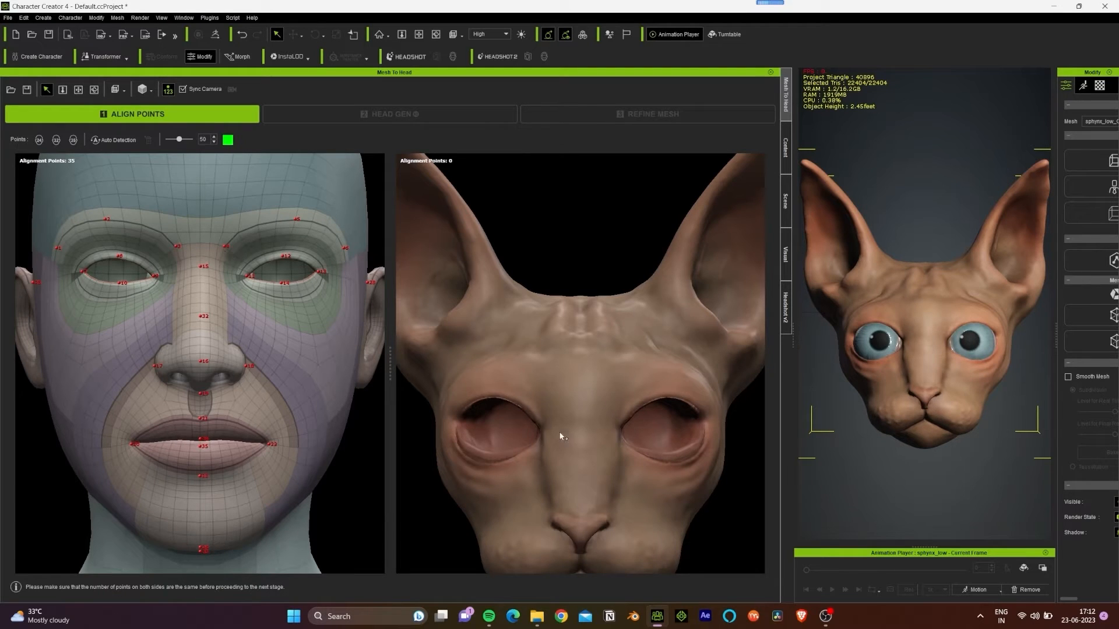
pyautogui.moveTo(467, 431); pyautogui.dragTo(483, 388, button='middle')
pyautogui.moveTo(483, 388); pyautogui.dragTo(509, 385, button='right')
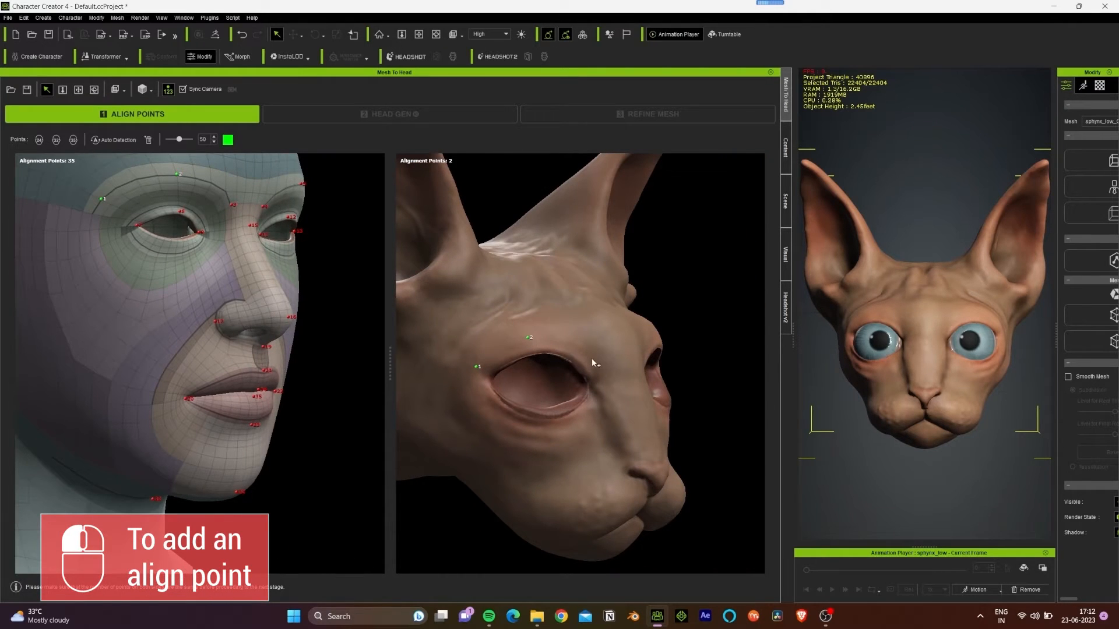
# Step: Place alignment points 3 to 6 from the inner end of the right brow across the left brow to its outer end
pyautogui.moveTo(629, 408); pyautogui.dragTo(476, 358, button='right')
pyautogui.click(472, 367)
pyautogui.click(520, 344)
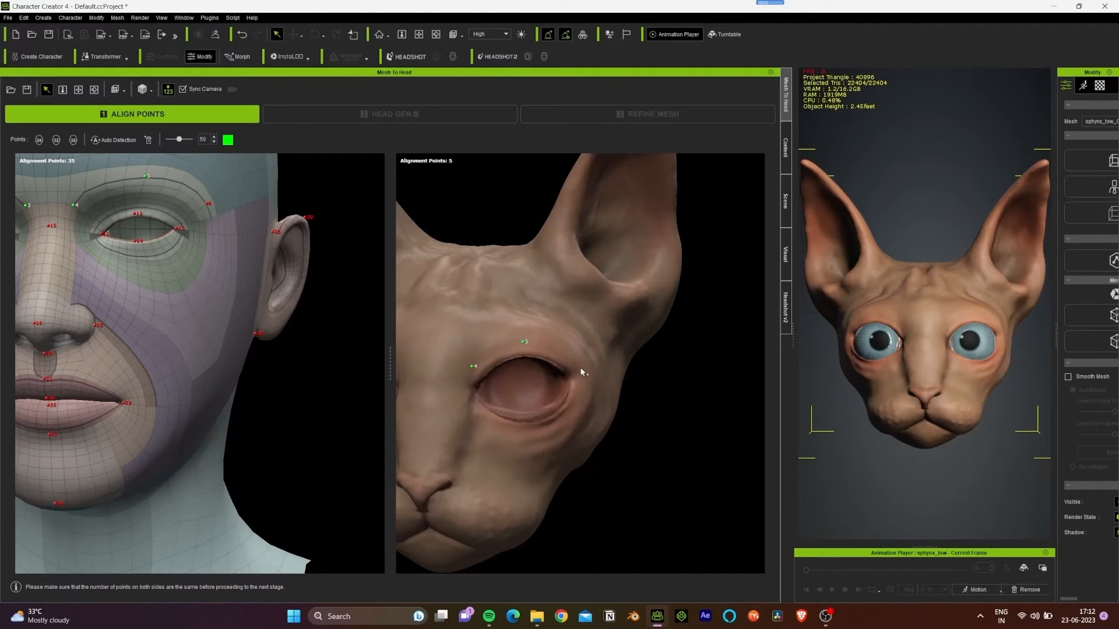
pyautogui.click(582, 369)
# Step: Place alignment points 7 to 14 around the rims of both eye openings and point 15 on the nose bridge
pyautogui.moveTo(434, 397); pyautogui.dragTo(471, 403, button='right')
pyautogui.scroll(-4, 471, 403)
pyautogui.moveTo(471, 403); pyautogui.dragTo(610, 428, button='middle')
pyautogui.scroll(6, 610, 429)
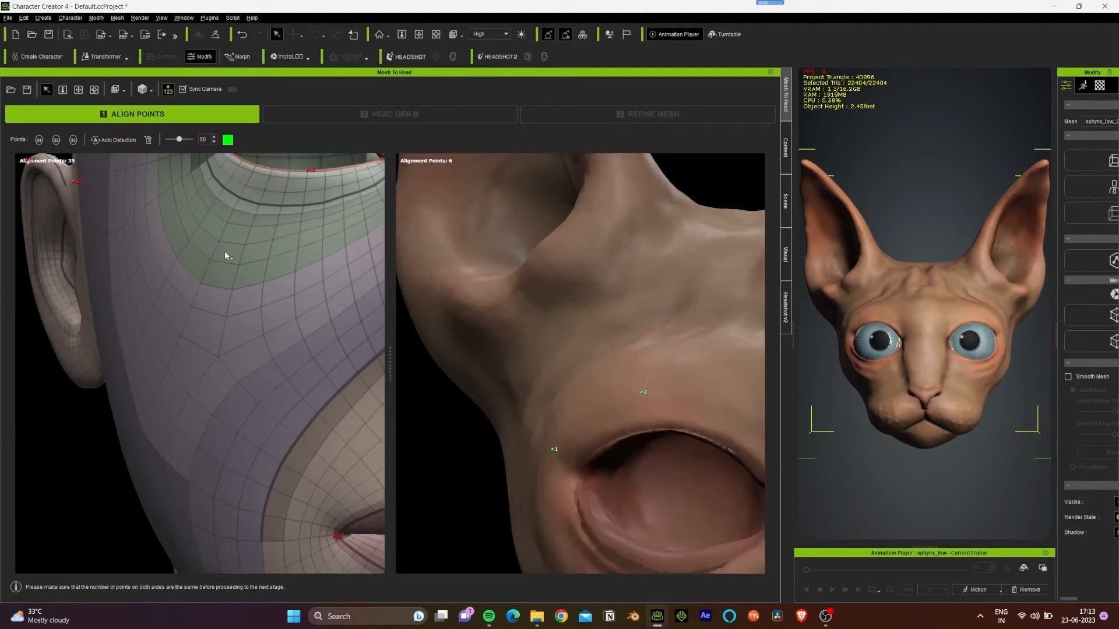
pyautogui.moveTo(573, 482); pyautogui.dragTo(498, 395, button='middle')
pyautogui.click(499, 394)
pyautogui.scroll(-3, 599, 368)
pyautogui.moveTo(599, 372); pyautogui.dragTo(547, 455, button='middle')
pyautogui.click(537, 430)
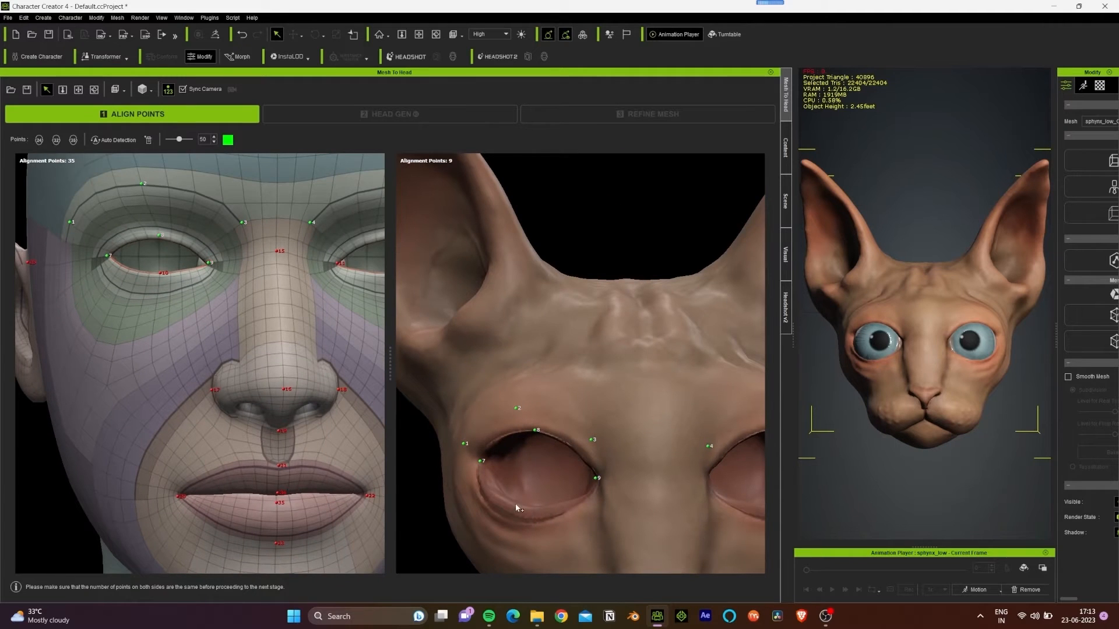
pyautogui.click(560, 487)
pyautogui.moveTo(689, 490); pyautogui.dragTo(572, 442, button='middle')
pyautogui.moveTo(634, 482); pyautogui.dragTo(648, 402, button='middle')
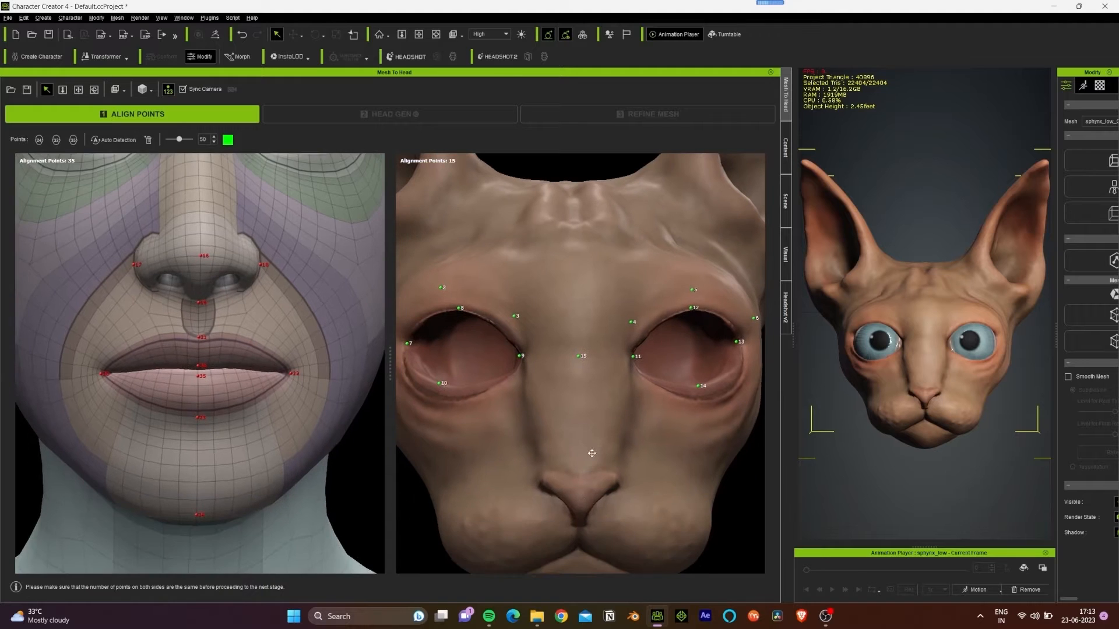
# Step: Place alignment point 16 on the cat's nose tip and points 17 and 18 at the outer edges of both nostrils
pyautogui.click(580, 495)
pyautogui.moveTo(520, 487); pyautogui.dragTo(593, 465, button='right')
pyautogui.moveTo(593, 465); pyautogui.dragTo(627, 483, button='middle')
pyautogui.scroll(5, 668, 518)
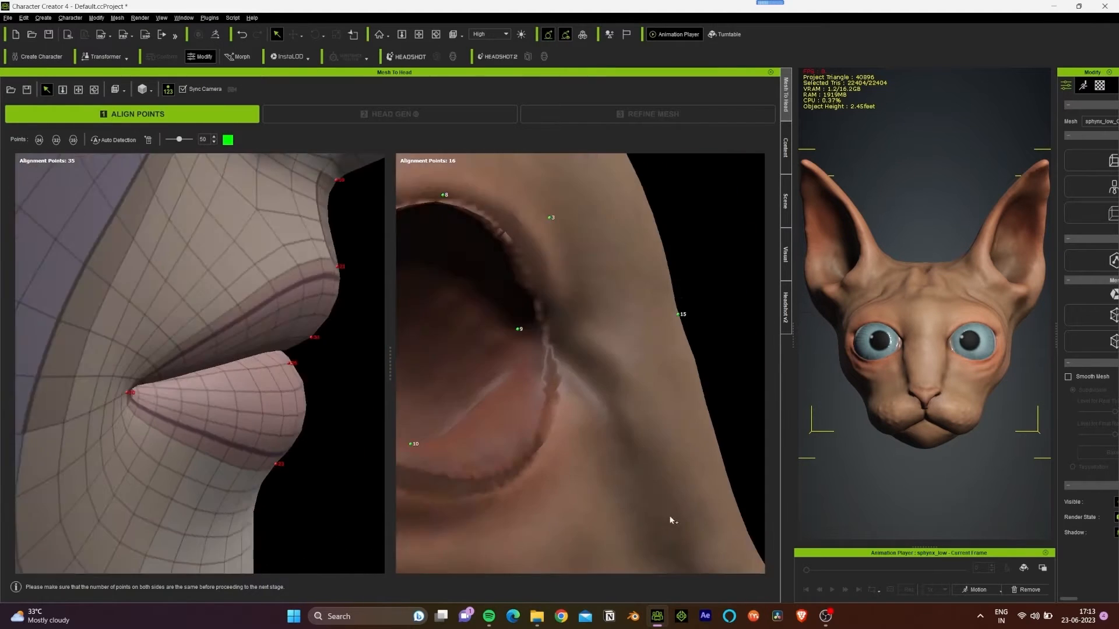
pyautogui.moveTo(668, 518); pyautogui.dragTo(615, 391, button='middle')
pyautogui.moveTo(641, 457); pyautogui.dragTo(636, 482)
pyautogui.scroll(-5, 679, 484)
pyautogui.moveTo(746, 443); pyautogui.dragTo(507, 416, button='right')
pyautogui.scroll(5, 590, 445)
pyautogui.click(590, 445)
pyautogui.scroll(-4, 590, 445)
pyautogui.scroll(4, 507, 417)
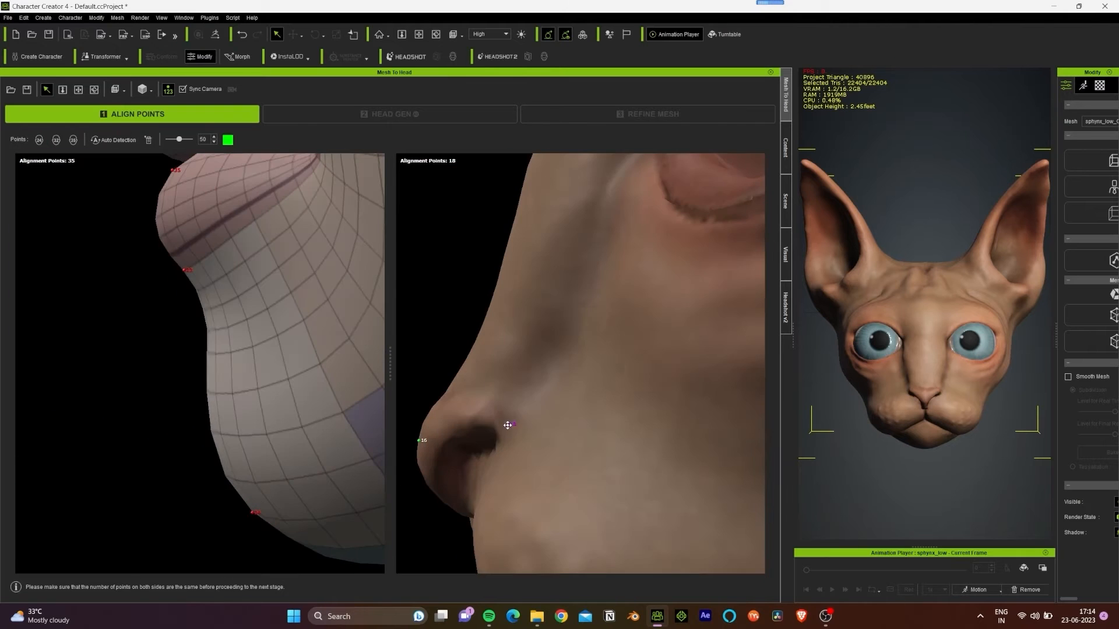
# Step: Place points 19 and 21 below the nose down to the upper lip's middle, and point 20 at the cat's right mouth corner
pyautogui.scroll(-5, 508, 463)
pyautogui.moveTo(509, 463); pyautogui.dragTo(638, 414, button='right')
pyautogui.moveTo(638, 414); pyautogui.dragTo(615, 409, button='middle')
pyautogui.moveTo(615, 409); pyautogui.dragTo(630, 376, button='right')
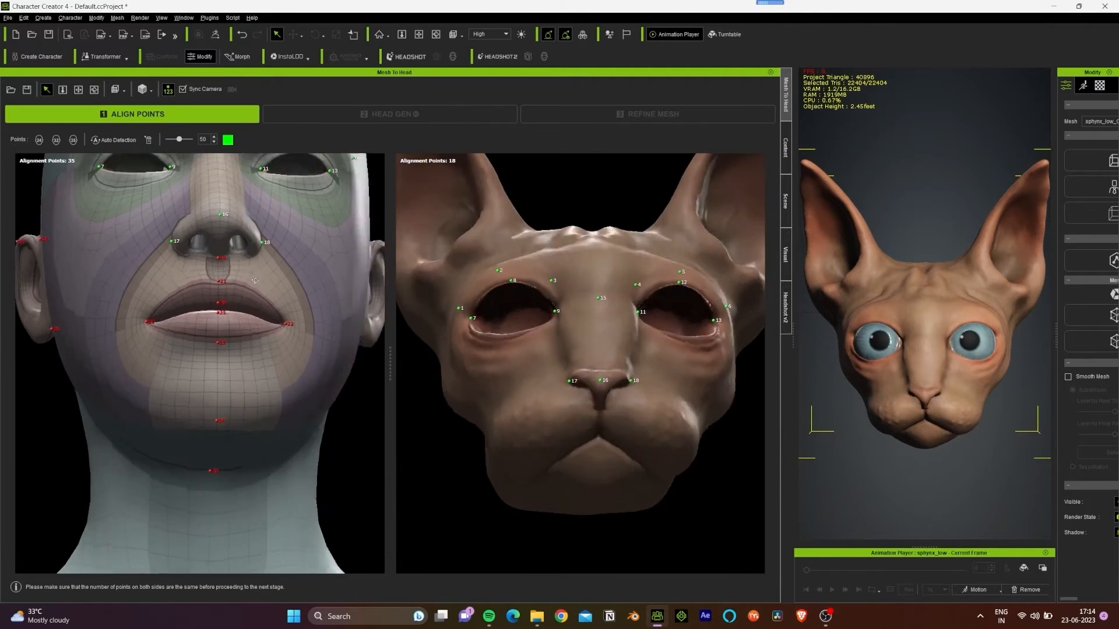
pyautogui.scroll(6, 630, 376)
pyautogui.moveTo(629, 376); pyautogui.dragTo(519, 385, button='middle')
pyautogui.scroll(-2, 517, 378)
pyautogui.click(517, 376)
pyautogui.scroll(-6, 517, 377)
pyautogui.moveTo(524, 377); pyautogui.dragTo(586, 341, button='right')
pyautogui.moveTo(585, 341); pyautogui.dragTo(562, 404, button='middle')
pyautogui.scroll(6, 562, 404)
pyautogui.click(580, 354)
pyautogui.scroll(-5, 631, 403)
pyautogui.moveTo(631, 403); pyautogui.dragTo(540, 484, button='right')
pyautogui.scroll(5, 541, 483)
pyautogui.moveTo(541, 484); pyautogui.dragTo(549, 383, button='middle')
pyautogui.click(554, 350)
pyautogui.scroll(-5, 585, 371)
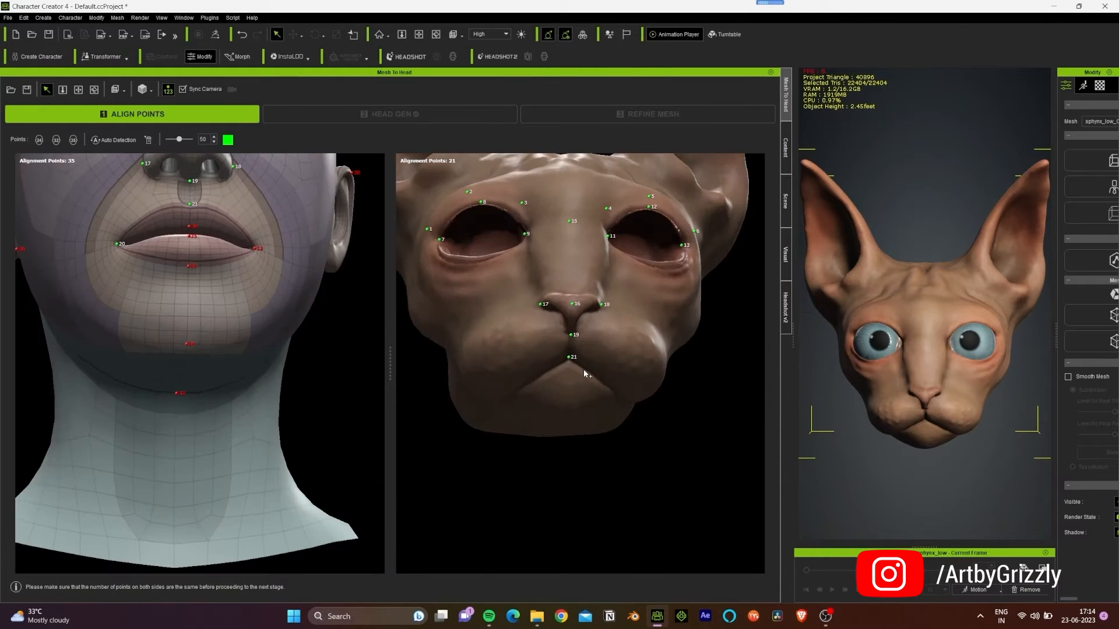
# Step: Place alignment point 22 at the cat's left mouth corner, point 23 below the lower lip and point 24 on the chin
pyautogui.moveTo(586, 374); pyautogui.dragTo(617, 412, button='right')
pyautogui.scroll(5, 617, 412)
pyautogui.moveTo(616, 412); pyautogui.dragTo(626, 473, button='middle')
pyautogui.click(610, 395)
pyautogui.scroll(-5, 645, 428)
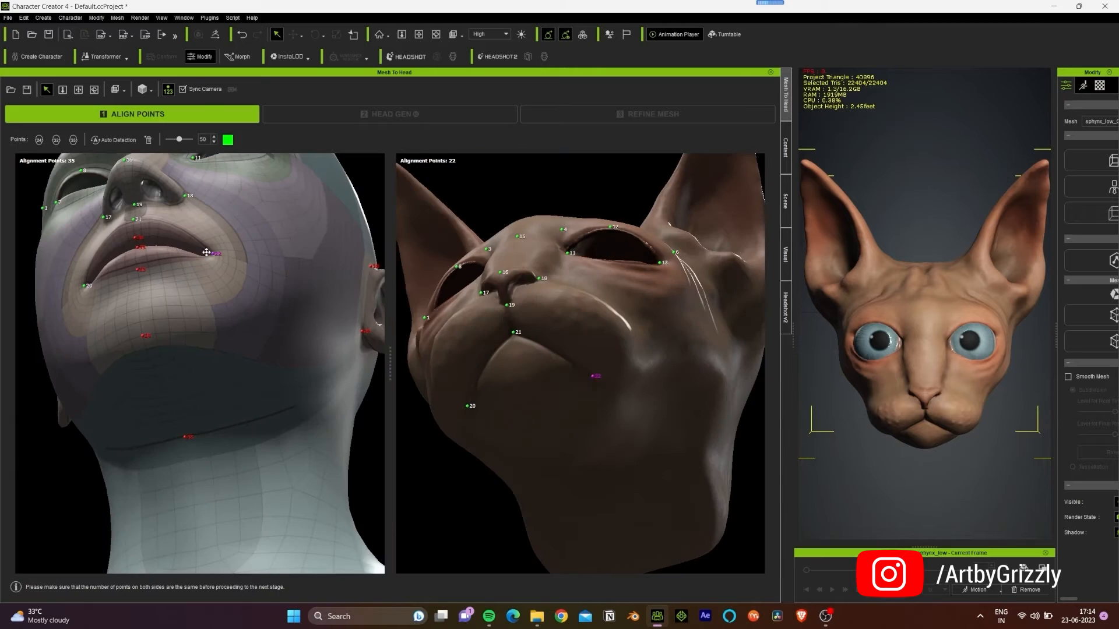
pyautogui.moveTo(634, 464); pyautogui.dragTo(610, 478, button='right')
pyautogui.scroll(5, 618, 483)
pyautogui.moveTo(640, 507); pyautogui.dragTo(628, 408, button='middle')
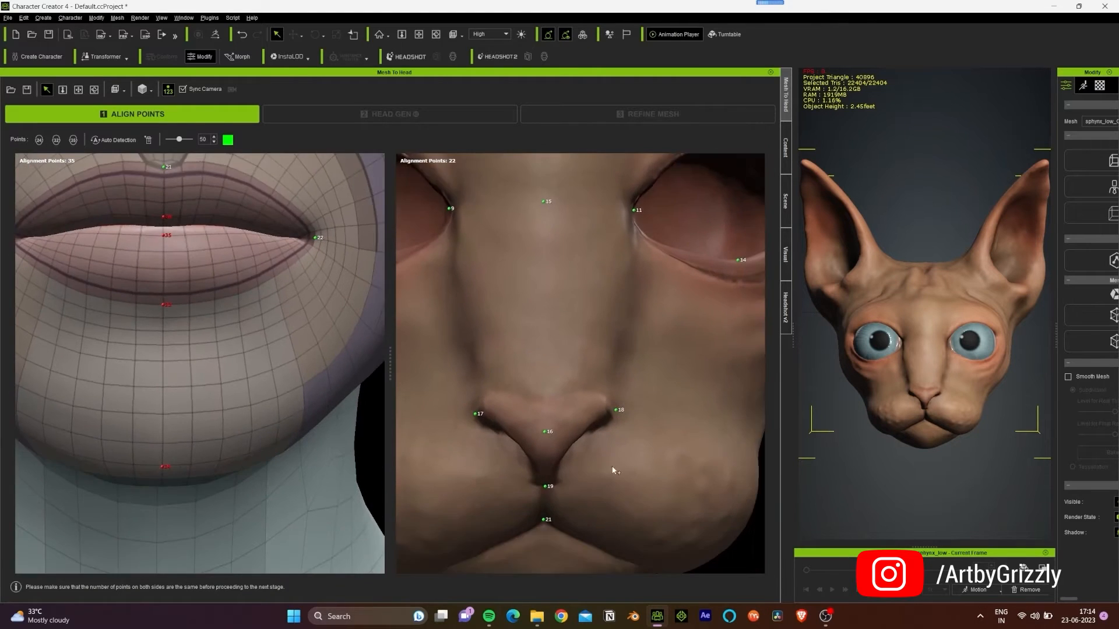
pyautogui.moveTo(612, 470); pyautogui.dragTo(631, 388, button='middle')
pyautogui.click(562, 462)
pyautogui.scroll(-5, 585, 493)
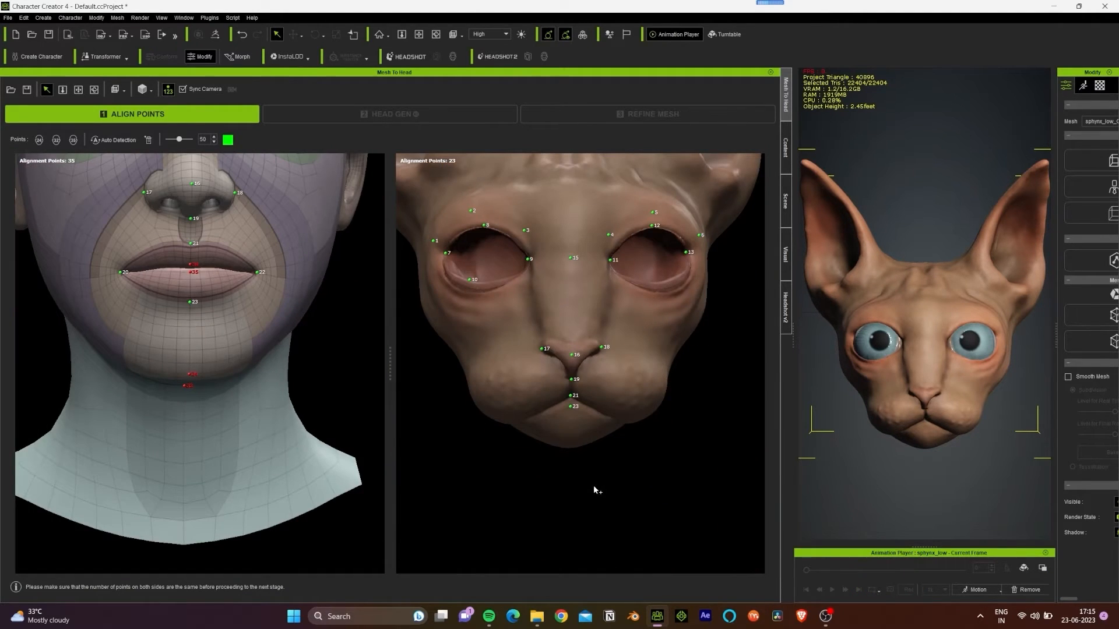
pyautogui.moveTo(602, 487); pyautogui.dragTo(610, 362, button='right')
pyautogui.moveTo(610, 376); pyautogui.dragTo(599, 516, button='middle')
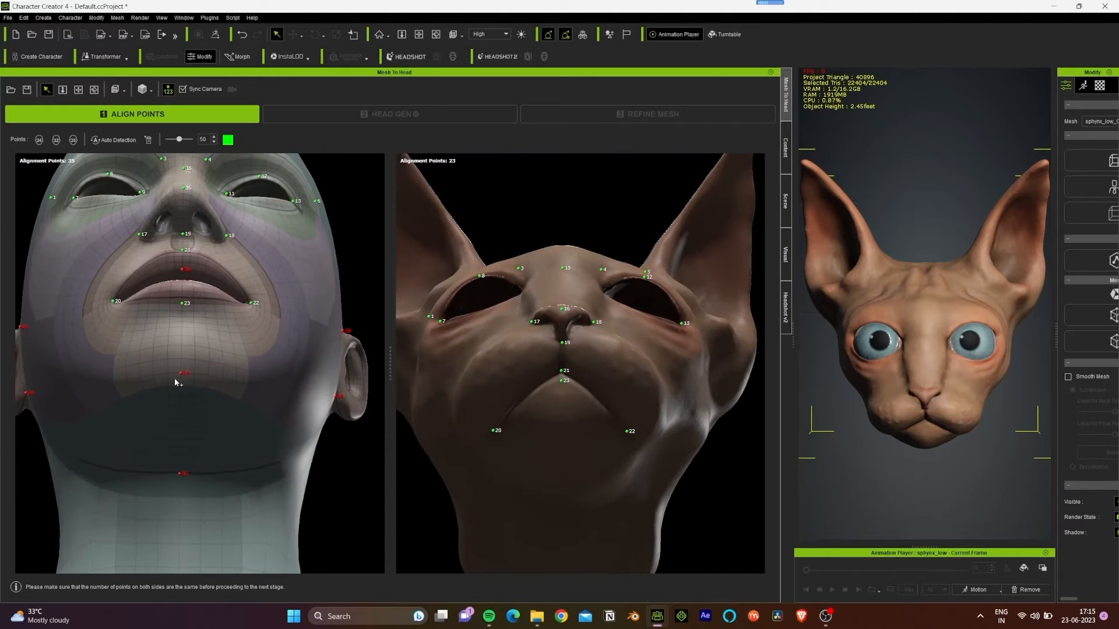
pyautogui.moveTo(600, 468); pyautogui.dragTo(717, 567, button='right')
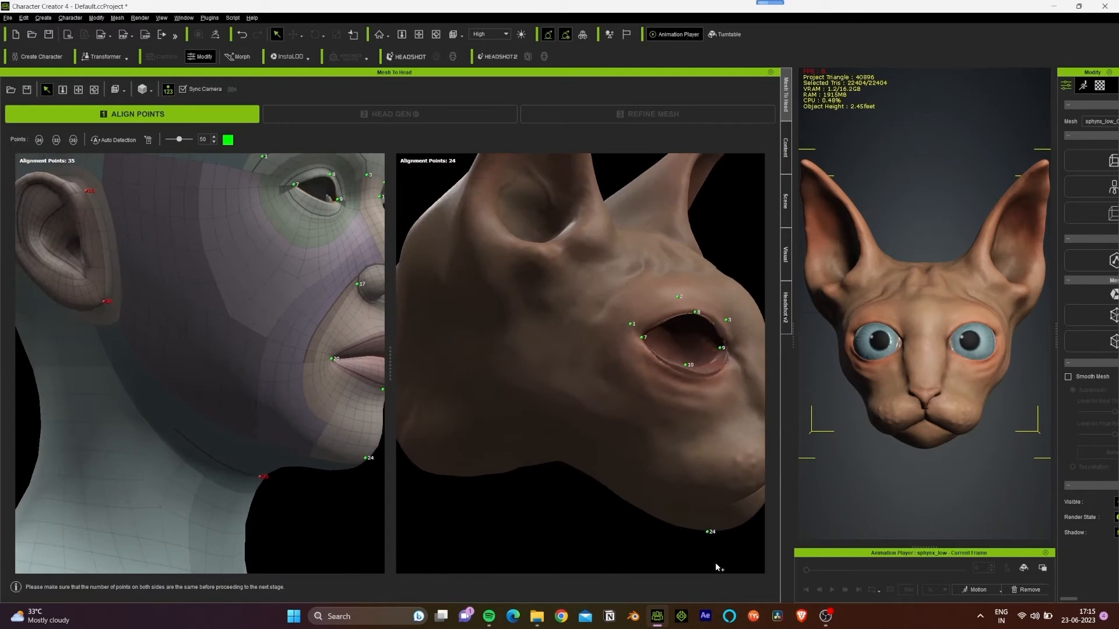
pyautogui.moveTo(724, 494); pyautogui.dragTo(547, 419, button='right')
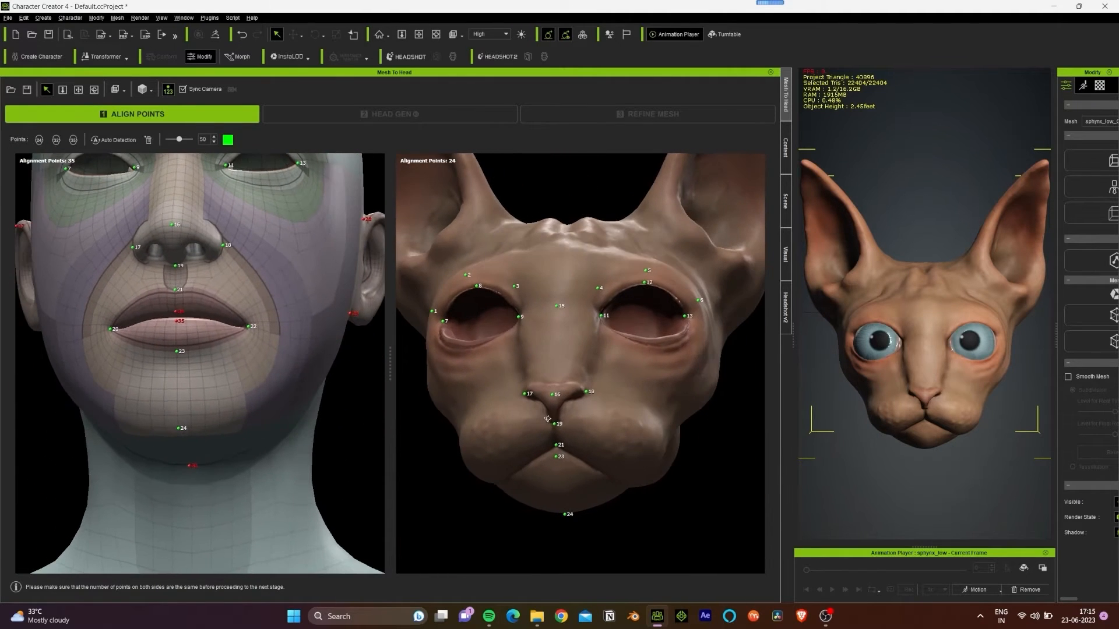
# Step: Place alignment points 25 to 27 at the inner base, below the base and on the tip of the cat's right ear
pyautogui.moveTo(522, 365); pyautogui.dragTo(504, 414, button='right')
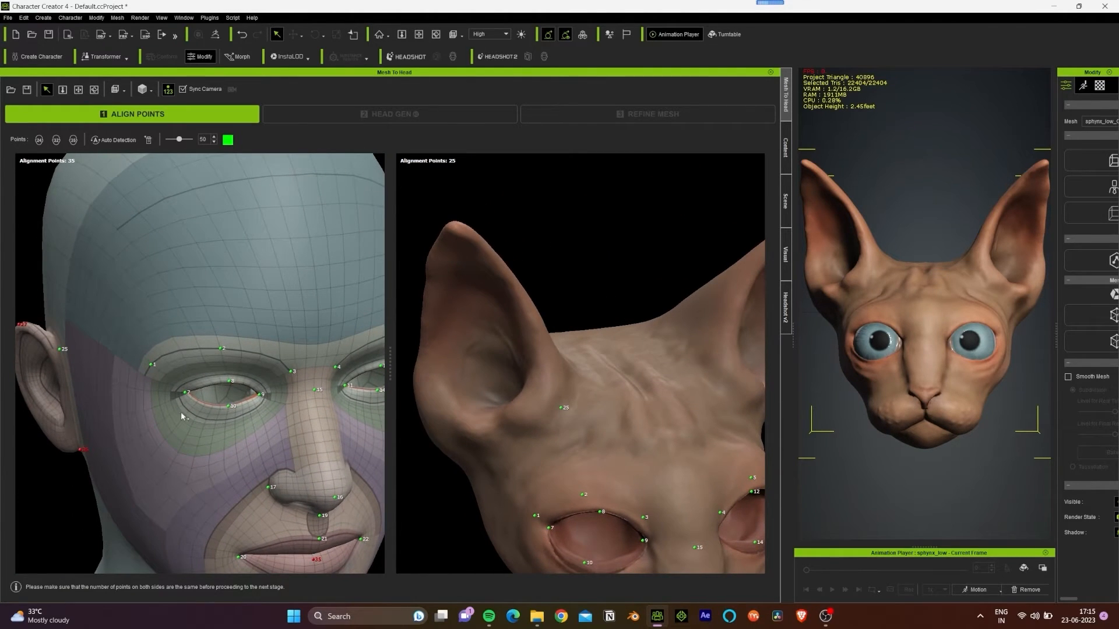
pyautogui.moveTo(323, 373); pyautogui.dragTo(653, 394, button='right')
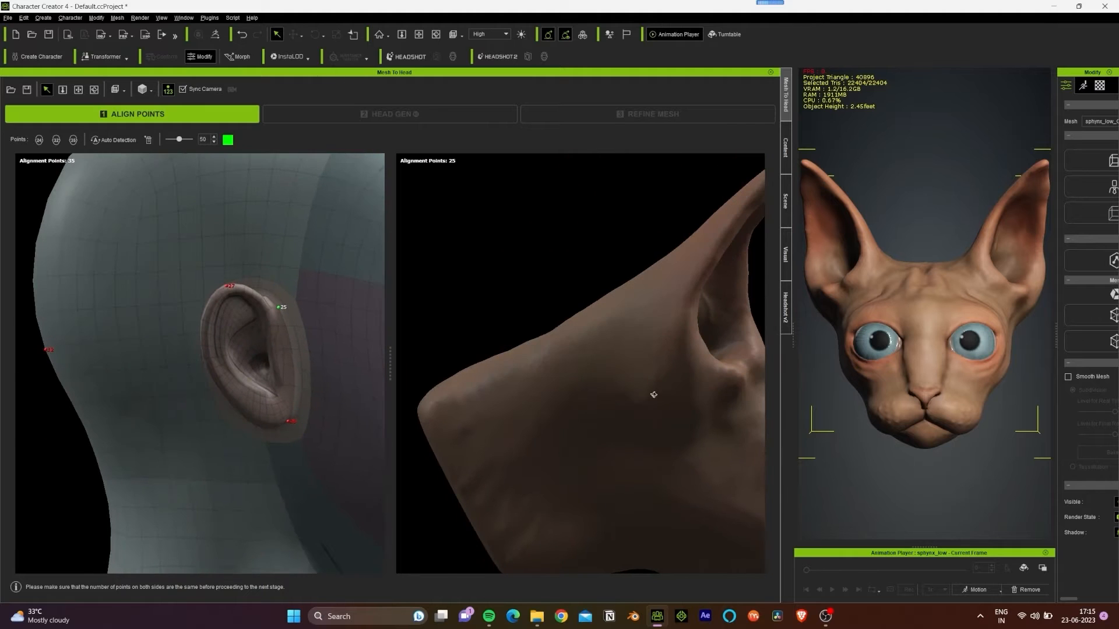
pyautogui.click(698, 426)
pyautogui.moveTo(698, 426); pyautogui.dragTo(566, 371, button='right')
pyautogui.moveTo(530, 327); pyautogui.dragTo(627, 332, button='right')
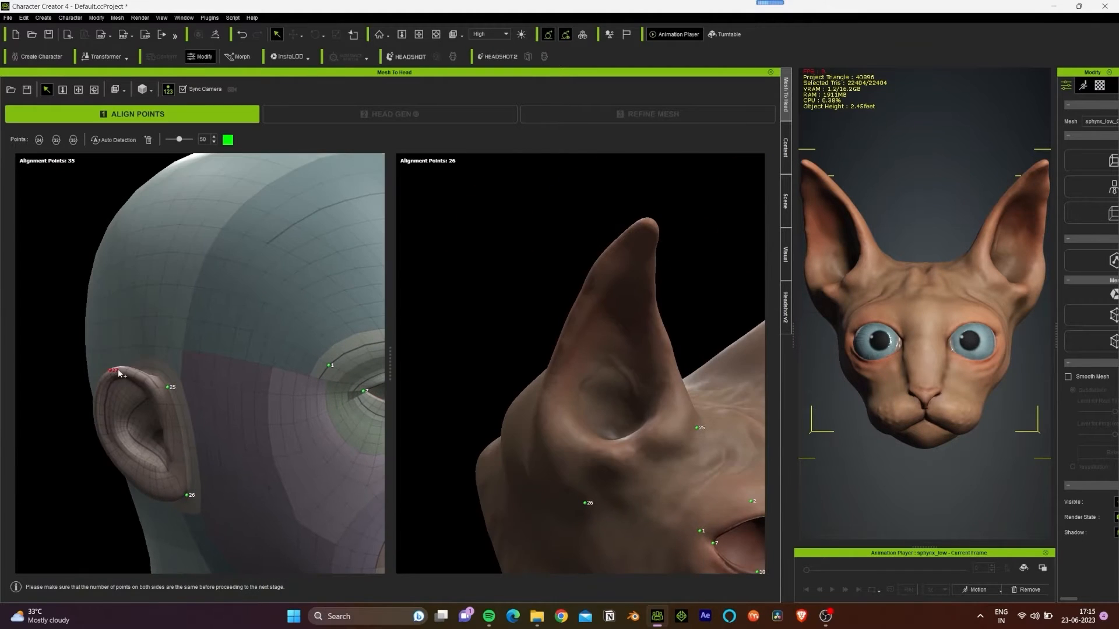
pyautogui.click(652, 222)
# Step: Place alignment points 28 to 30 at the inner base, below the base and on the tip of the cat's left ear
pyautogui.moveTo(694, 313); pyautogui.dragTo(650, 352, button='right')
pyautogui.click(529, 445)
pyautogui.scroll(-4, 644, 408)
pyautogui.click(638, 304)
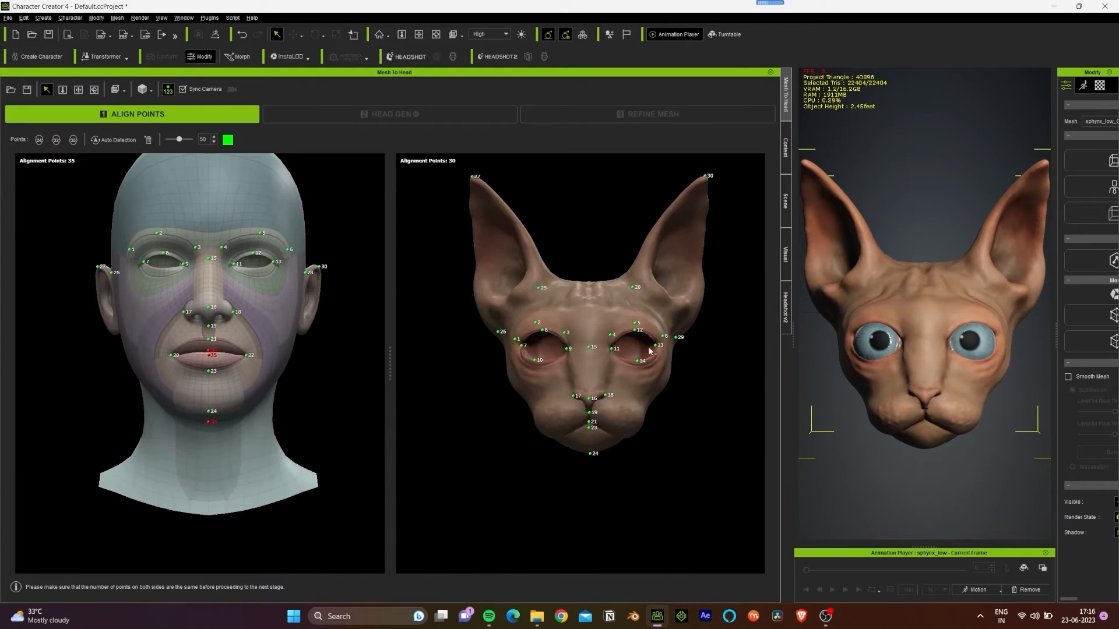
# Step: Place alignment point 31 on top of the cat's head, point 32 on its back and point 33 under the jaw
pyautogui.moveTo(588, 293); pyautogui.dragTo(578, 406, button='right')
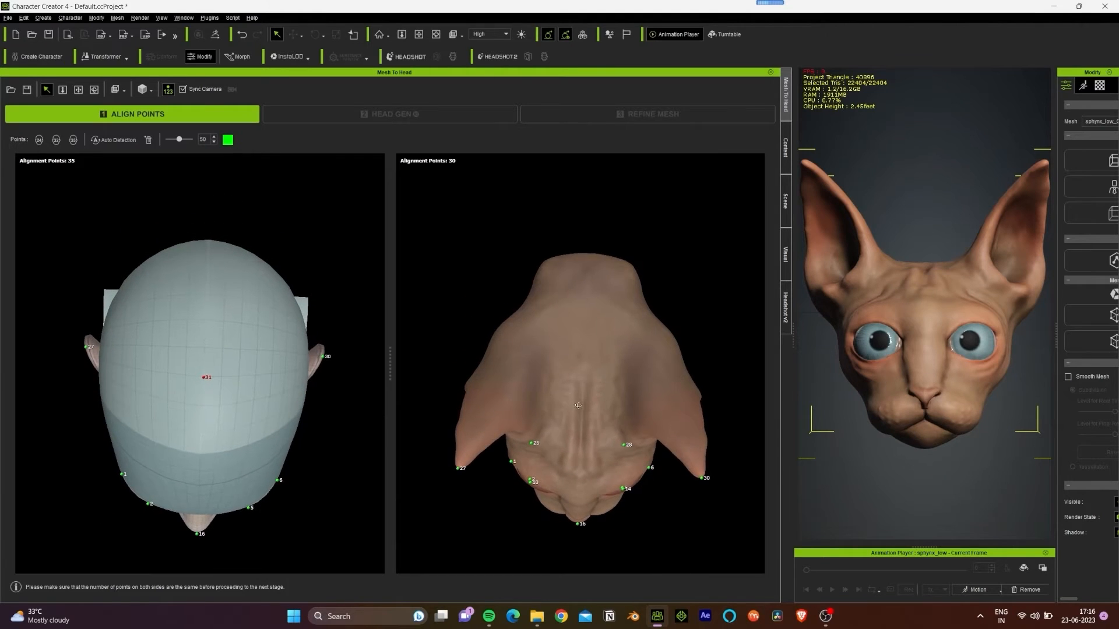
pyautogui.click(590, 330)
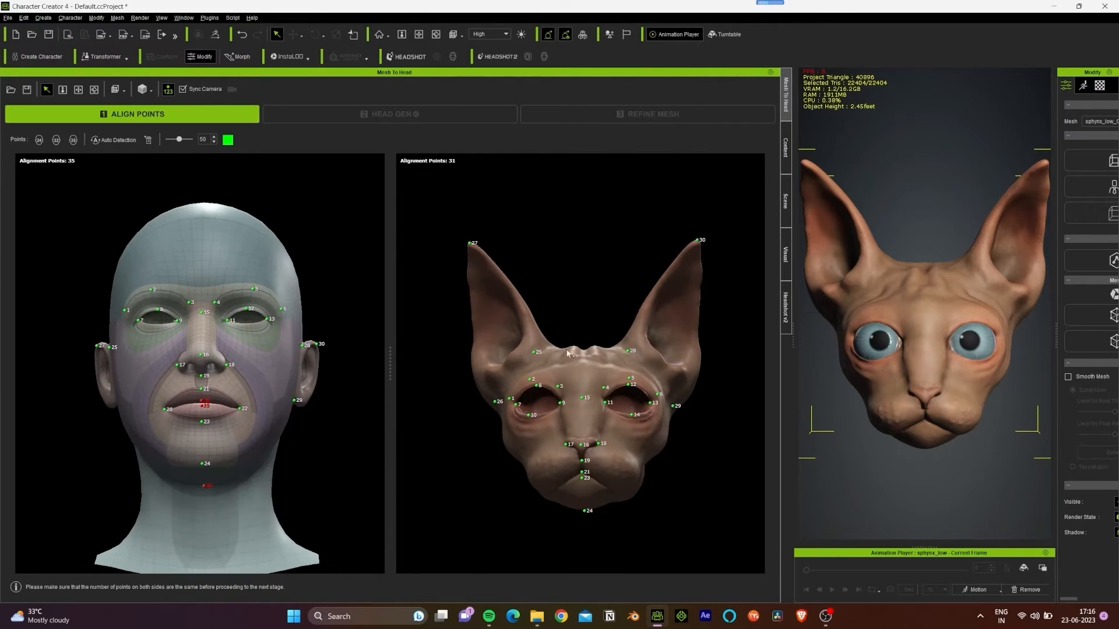
pyautogui.press('alt')
pyautogui.keyDown('alt'); pyautogui.moveTo(581, 210); pyautogui.dragTo(699, 349); pyautogui.keyUp('alt')
pyautogui.click(593, 424)
pyautogui.keyDown('alt'); pyautogui.moveTo(592, 424); pyautogui.dragTo(641, 262); pyautogui.keyUp('alt')
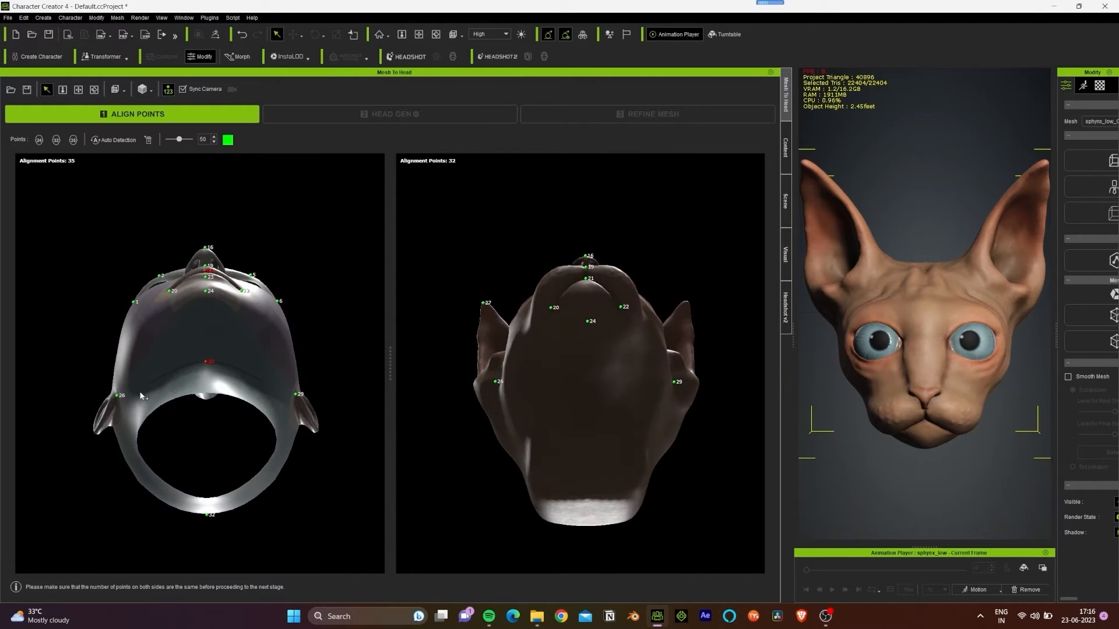
pyautogui.click(593, 431)
# Step: Place the last alignment points, 34 and 35, at the middle of the cat's mouth opening on the upper and lower lip
pyautogui.keyDown('alt'); pyautogui.moveTo(594, 233); pyautogui.dragTo(598, 336); pyautogui.keyUp('alt')
pyautogui.scroll(10, 600, 349)
pyautogui.scroll(-5, 619, 411)
pyautogui.moveTo(606, 326); pyautogui.dragTo(579, 389, button='middle')
pyautogui.scroll(5, 579, 389)
pyautogui.click(577, 395)
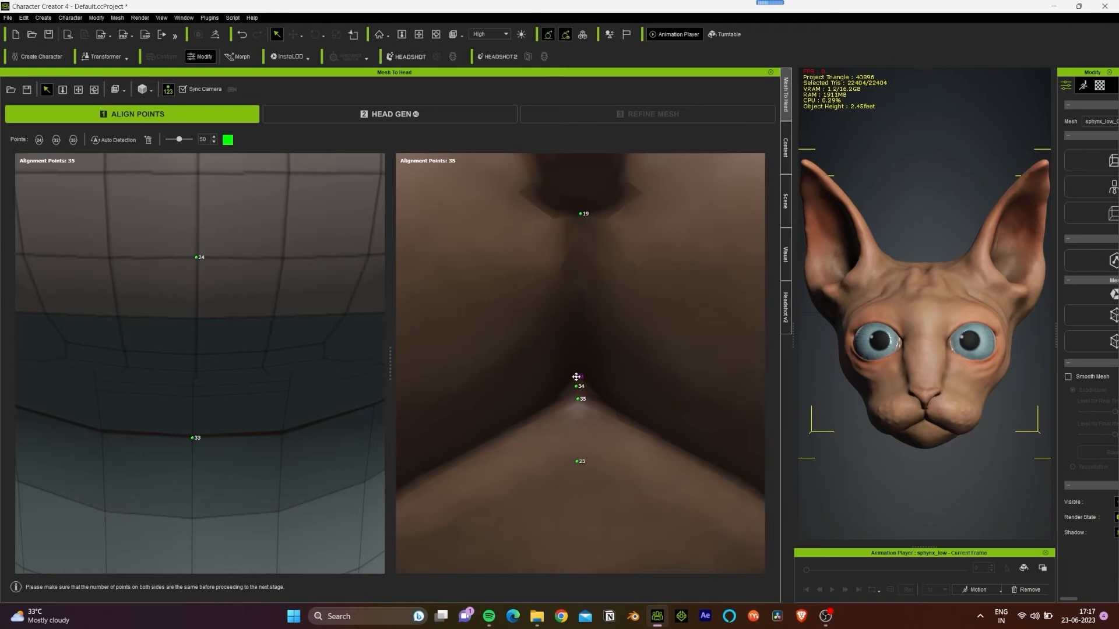
# Step: Save the alignment points as an INI file named Heads in the Sphynx Cat folder on the Desktop
pyautogui.scroll(-10, 652, 368)
pyautogui.moveTo(636, 347); pyautogui.dragTo(583, 370, button='right')
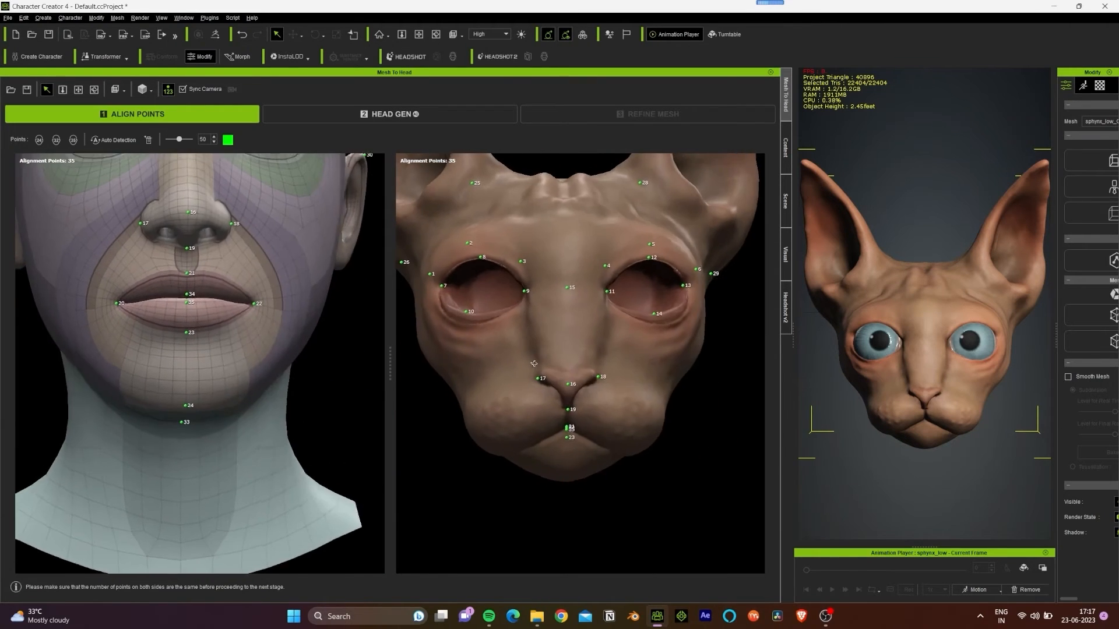
pyautogui.scroll(-5, 656, 405)
pyautogui.moveTo(656, 404); pyautogui.dragTo(647, 402, button='right')
pyautogui.moveTo(647, 413); pyautogui.dragTo(648, 402, button='middle')
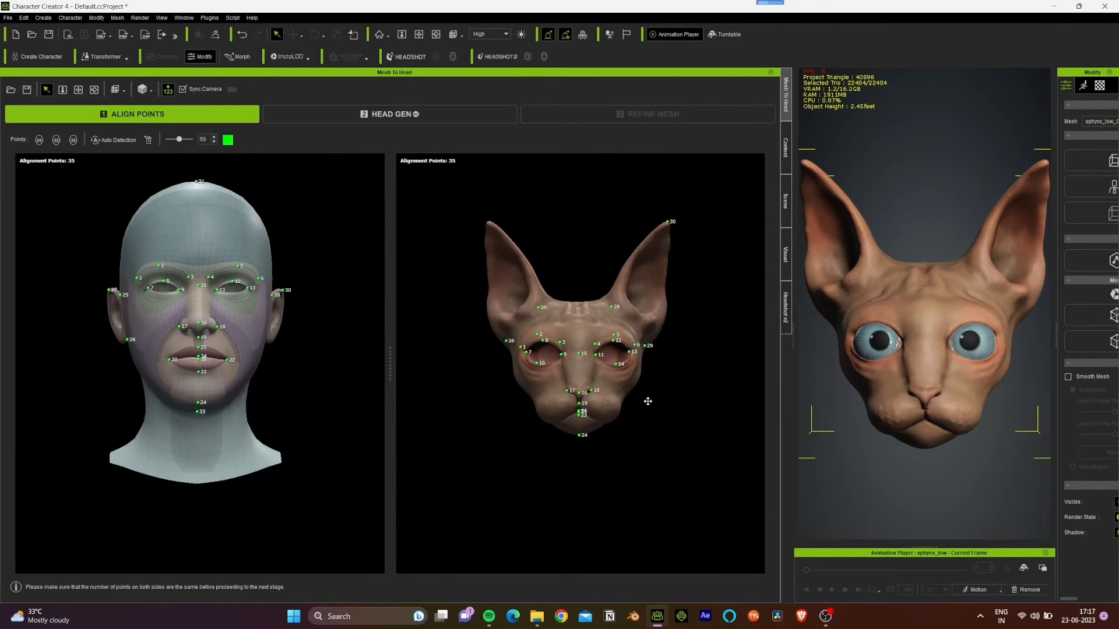
pyautogui.click(28, 92)
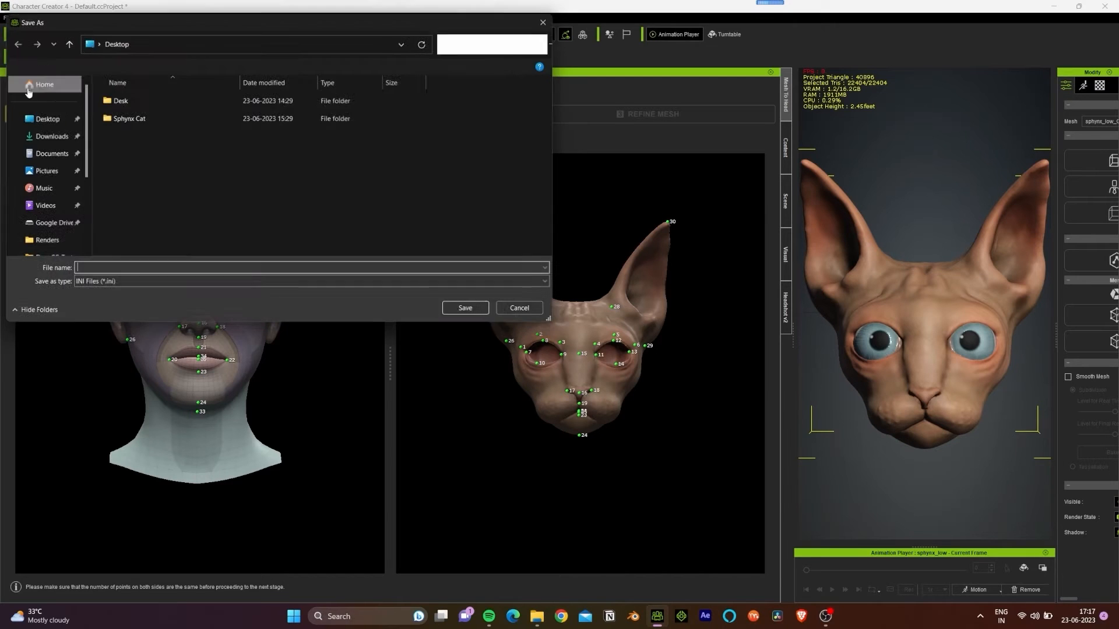
pyautogui.doubleClick(125, 118)
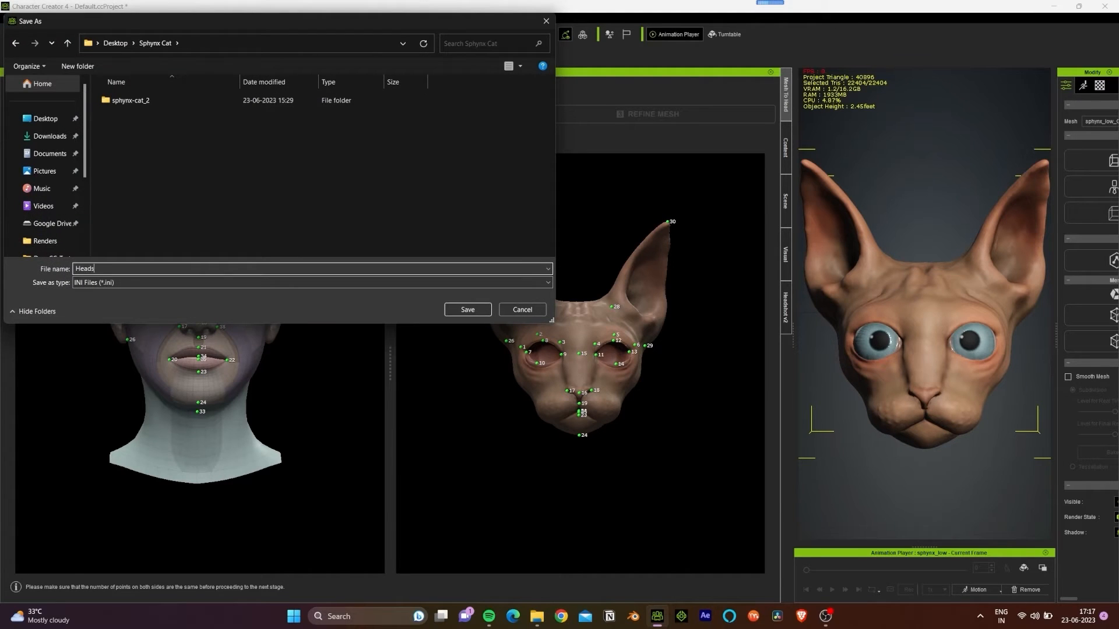
pyautogui.press('Return')
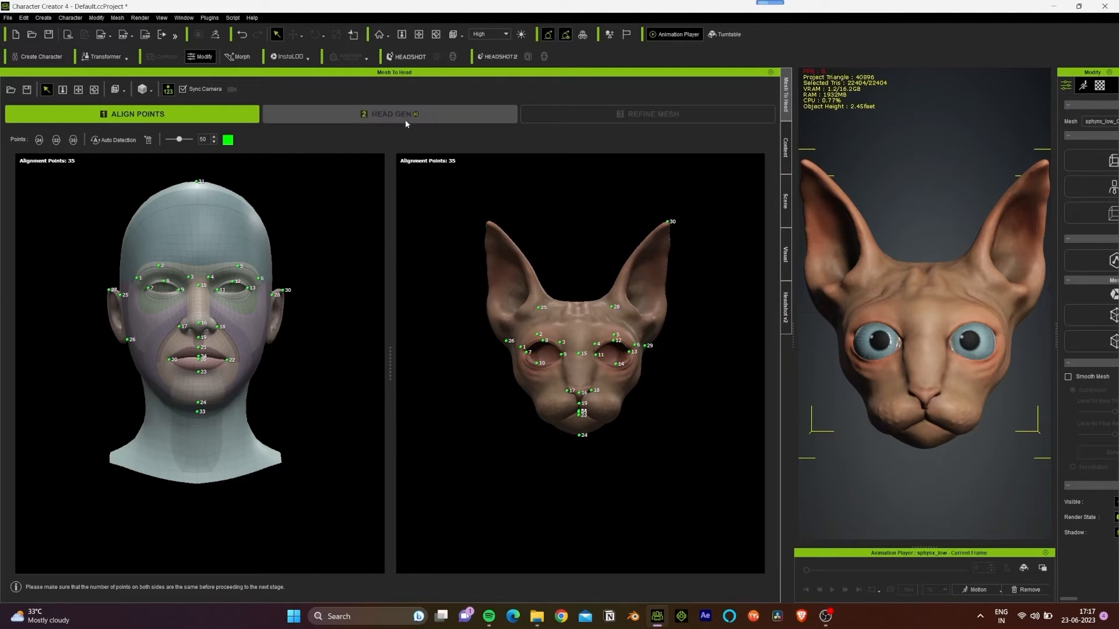
# Step: Generate the head from the 35 alignment points and examine its back, neck and nose
pyautogui.click(379, 114)
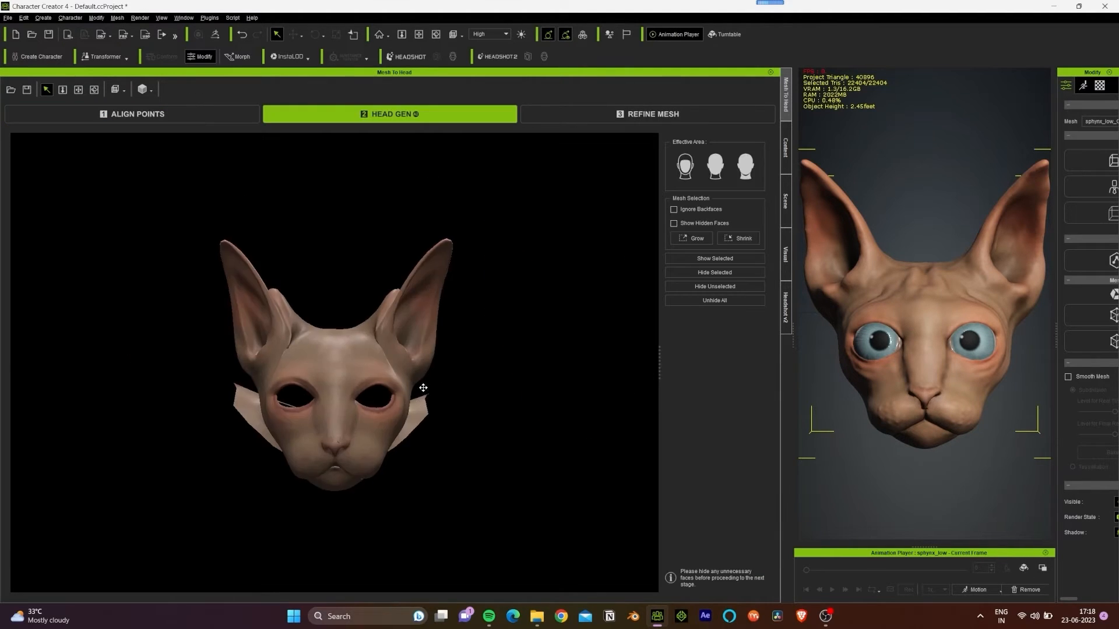
pyautogui.scroll(6, 431, 373)
pyautogui.moveTo(441, 350); pyautogui.dragTo(479, 267, button='right')
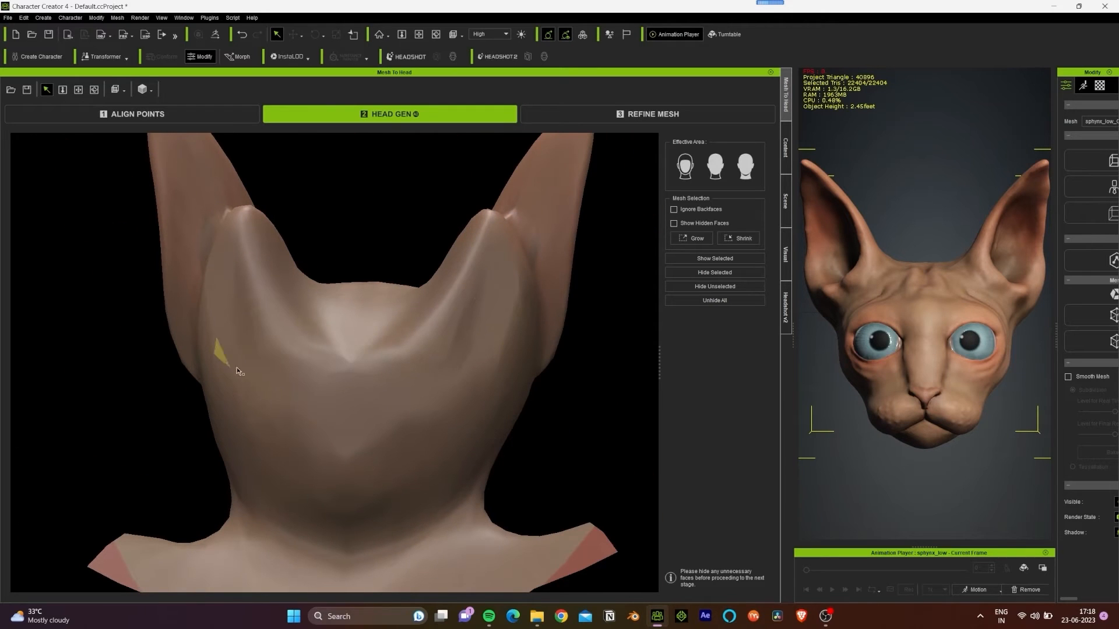
pyautogui.moveTo(424, 384); pyautogui.dragTo(461, 373, button='right')
pyautogui.scroll(6, 462, 377)
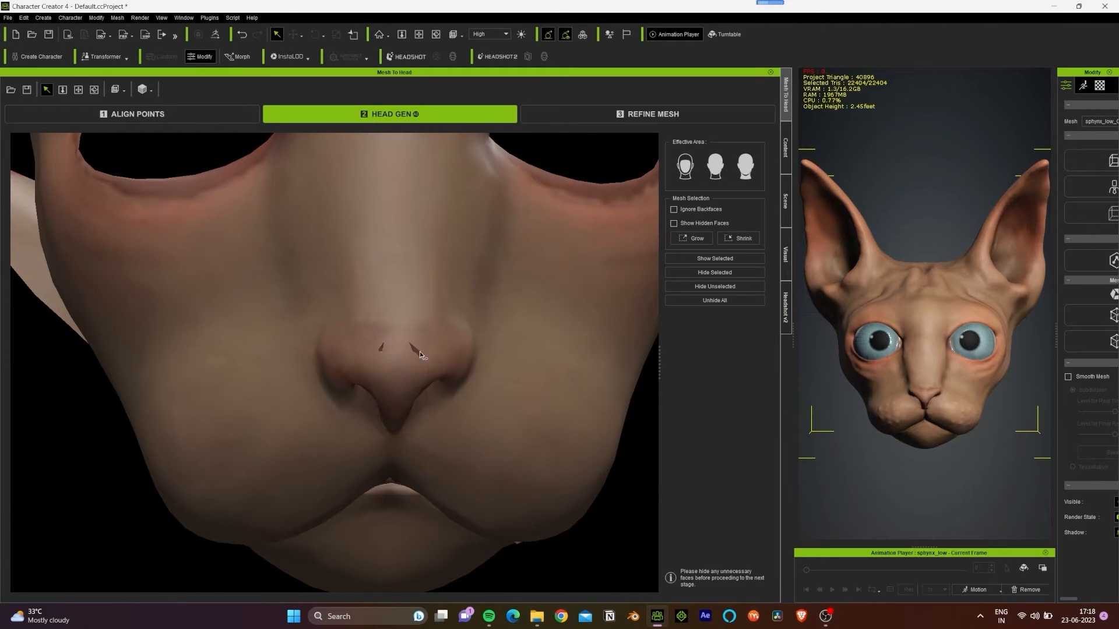
pyautogui.scroll(-5, 453, 421)
pyautogui.moveTo(265, 282); pyautogui.dragTo(376, 357, button='right')
# Step: Compare the three Effective Area presets on the generated head: face only, face with ears, and whole head
pyautogui.click(684, 166)
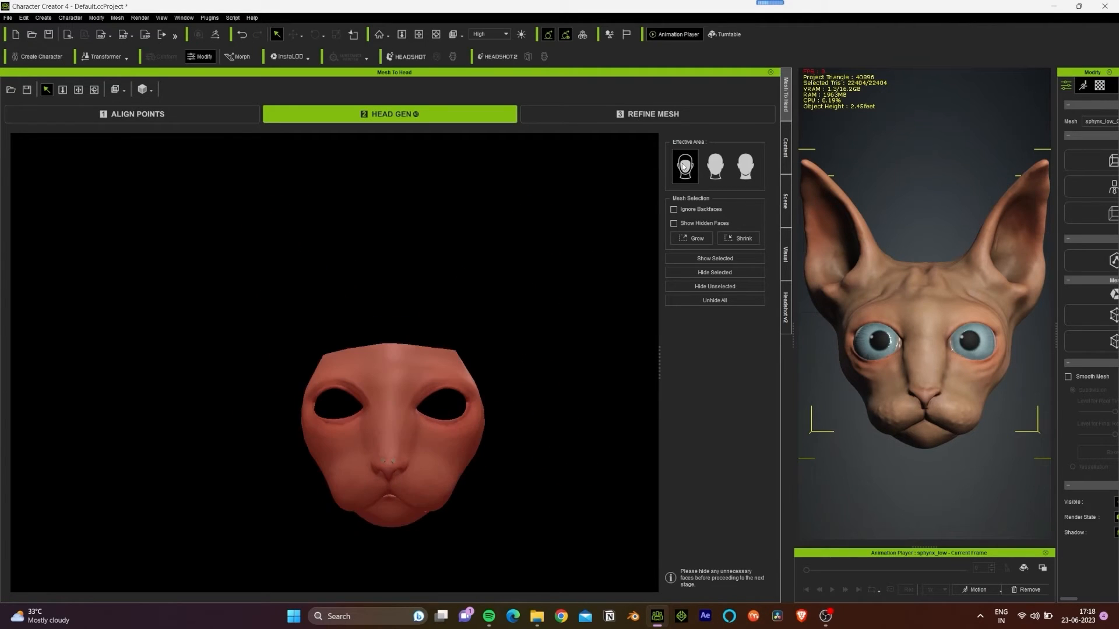
pyautogui.click(715, 170)
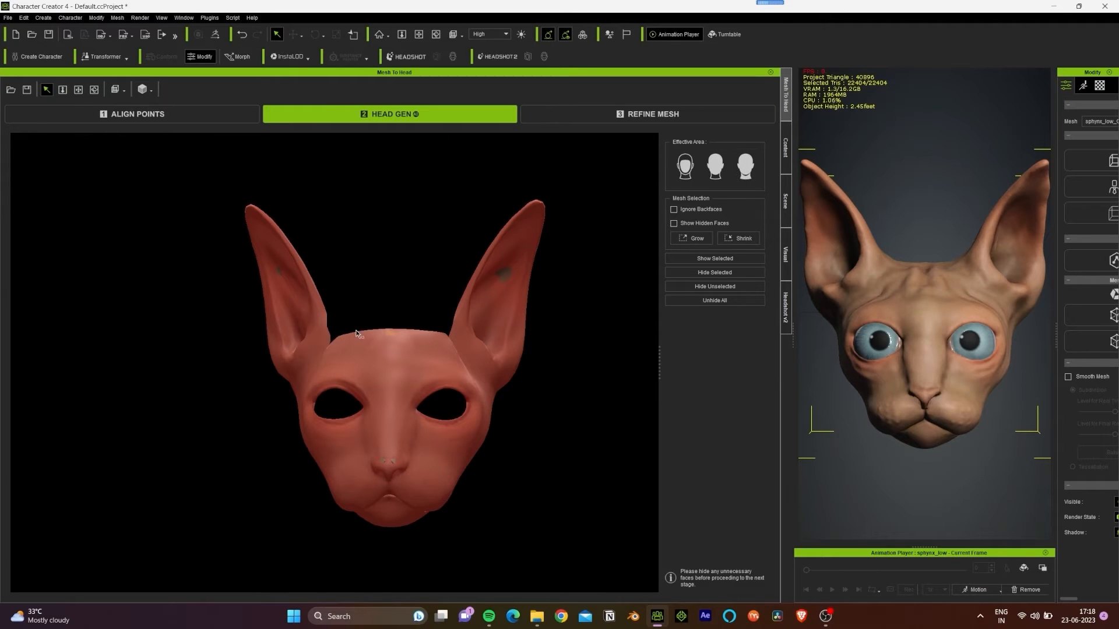
pyautogui.moveTo(343, 382); pyautogui.dragTo(356, 429, button='right')
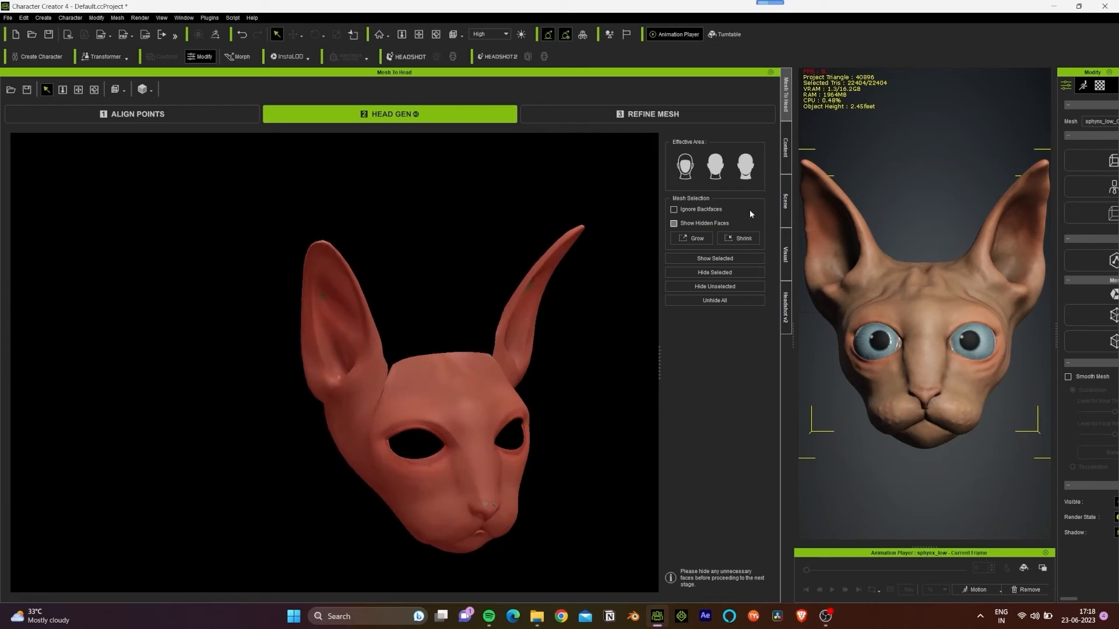
pyautogui.click(751, 166)
pyautogui.scroll(-3, 425, 391)
pyautogui.keyDown('alt'); pyautogui.moveTo(424, 389); pyautogui.dragTo(416, 354); pyautogui.keyUp('alt')
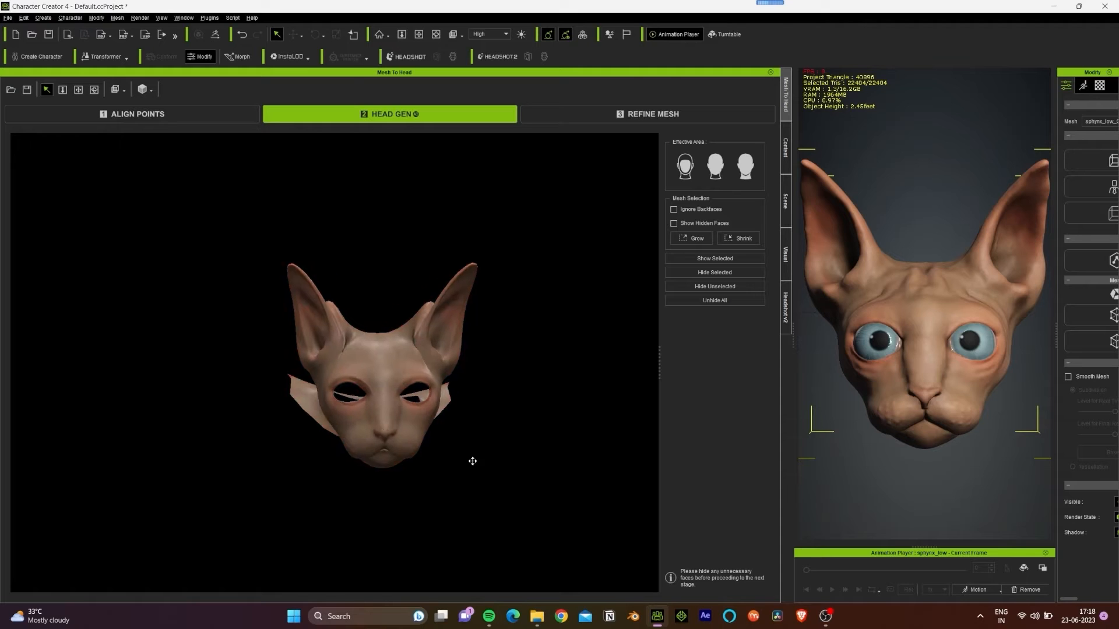
pyautogui.scroll(5, 470, 408)
pyautogui.moveTo(470, 395); pyautogui.dragTo(369, 375, button='middle')
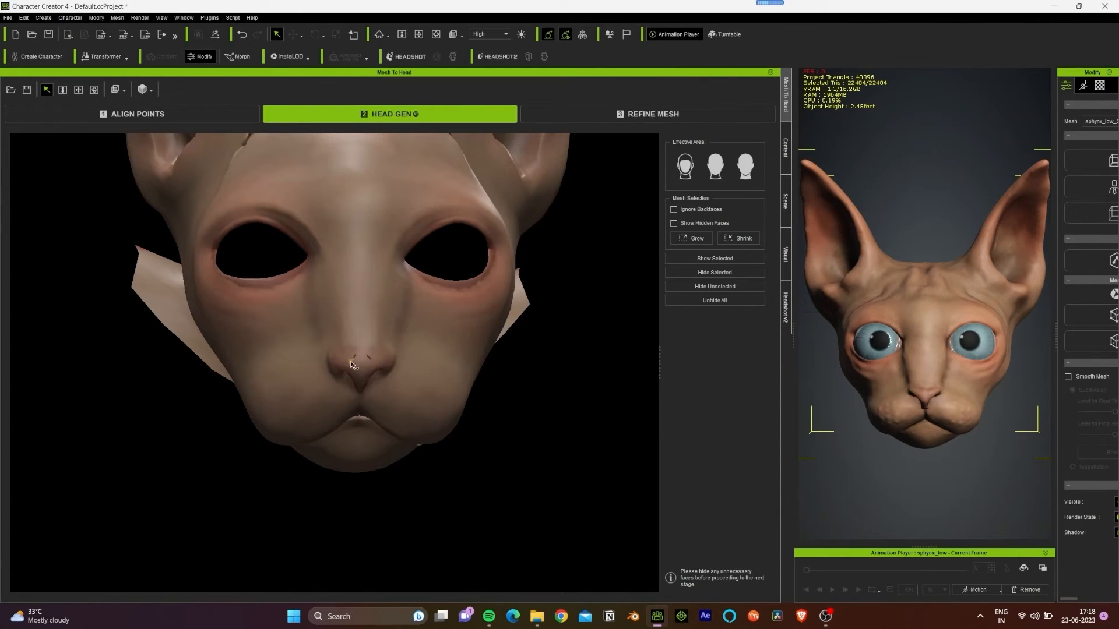
# Step: Return to the Align Points stage and examine the template head's nostrils from below
pyautogui.click(135, 114)
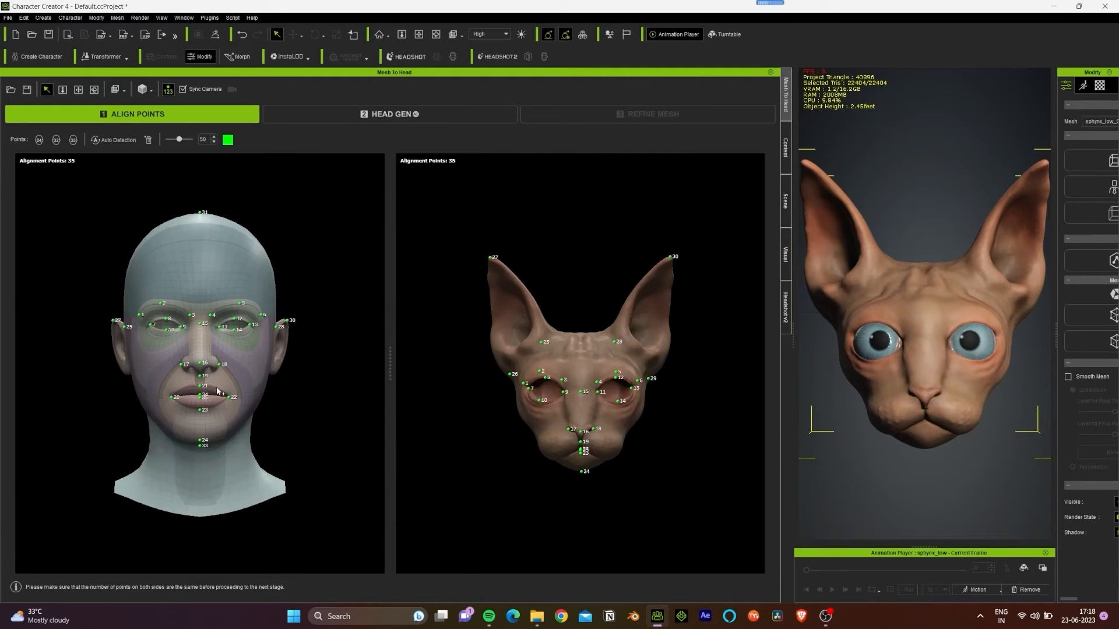
pyautogui.moveTo(309, 393); pyautogui.dragTo(319, 318, button='right')
pyautogui.moveTo(318, 317); pyautogui.dragTo(300, 394, button='middle')
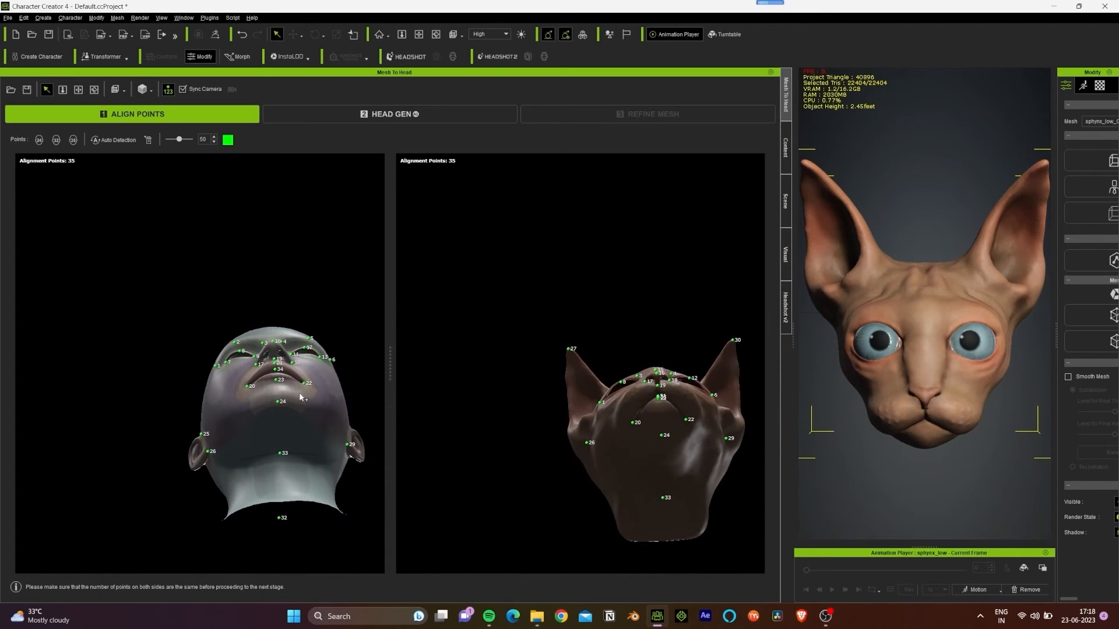
pyautogui.scroll(6, 299, 394)
pyautogui.moveTo(362, 429); pyautogui.dragTo(198, 415, button='middle')
pyautogui.scroll(6, 177, 382)
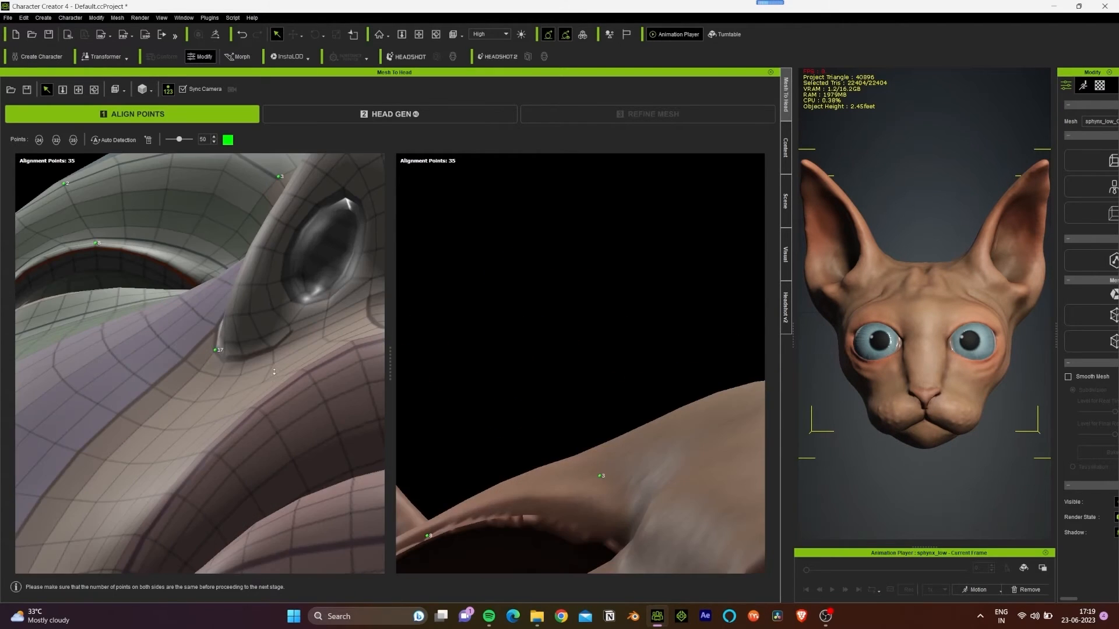
pyautogui.moveTo(371, 283); pyautogui.dragTo(226, 336, button='middle')
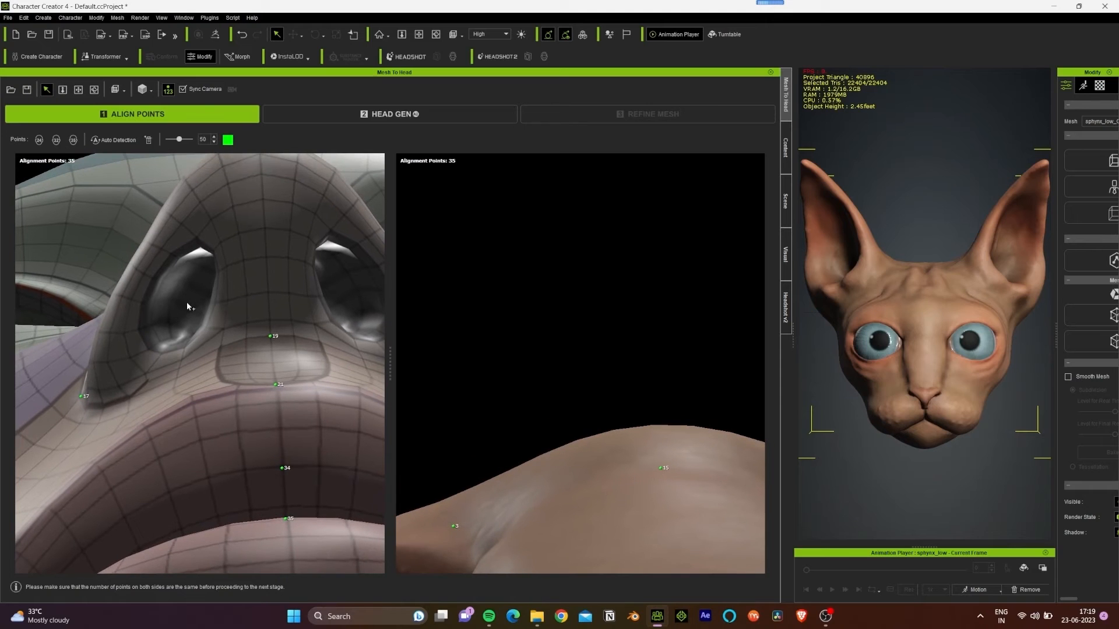
# Step: Add matching alignment points inside both nostrils on the template head and the cat head
pyautogui.click(187, 303)
pyautogui.moveTo(607, 502); pyautogui.dragTo(574, 336, button='middle')
pyautogui.click(538, 372)
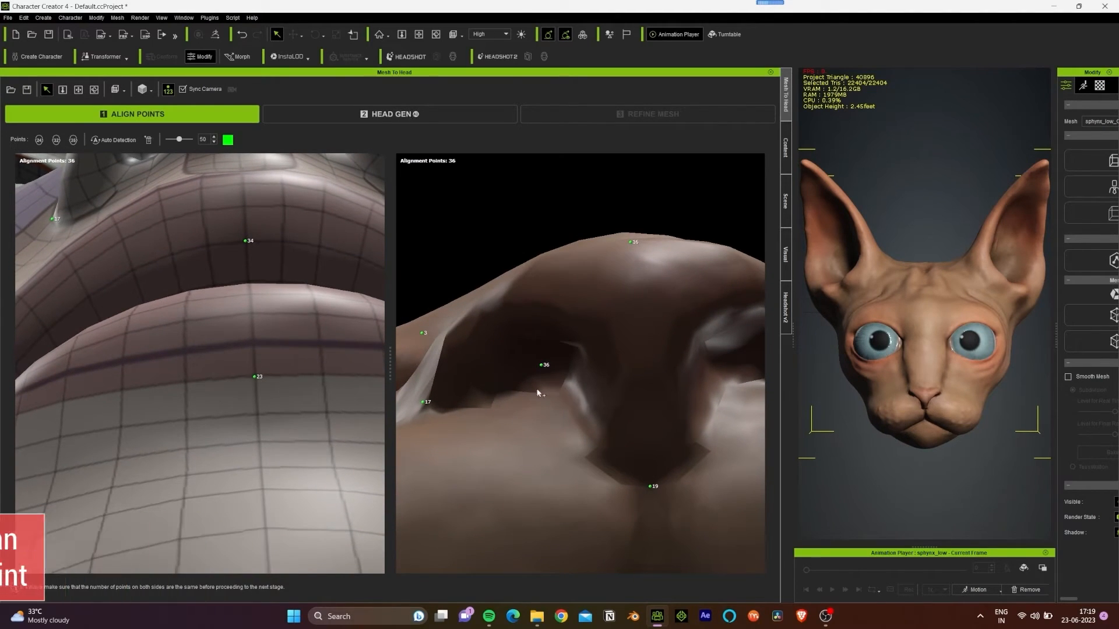
pyautogui.moveTo(250, 242); pyautogui.dragTo(195, 330, button='middle')
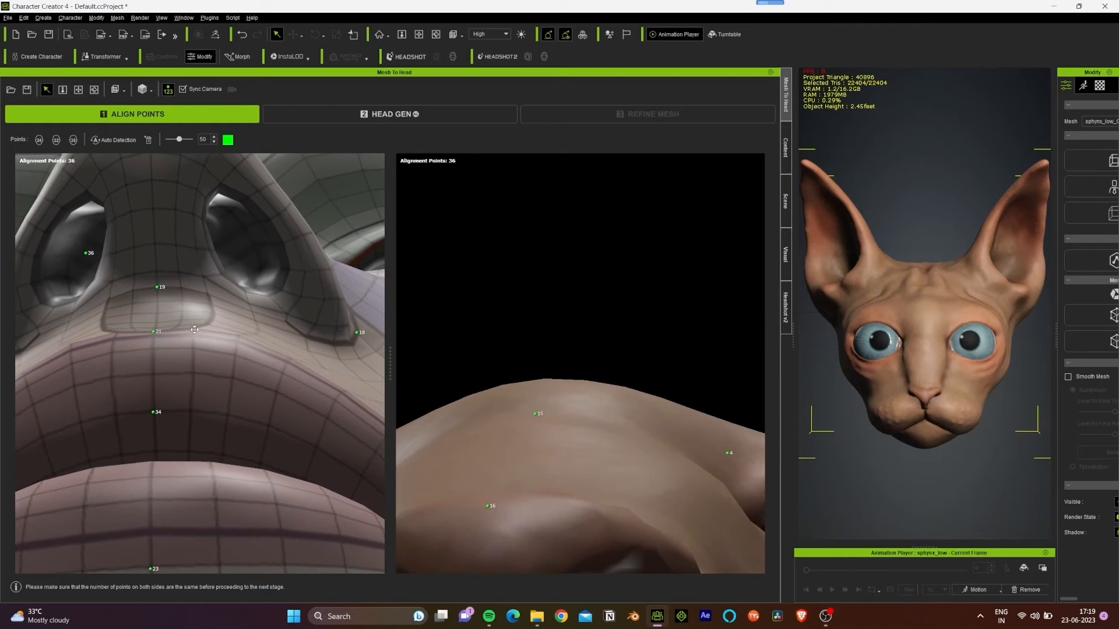
pyautogui.click(244, 250)
pyautogui.moveTo(477, 432); pyautogui.dragTo(642, 390, button='middle')
pyautogui.click(643, 384)
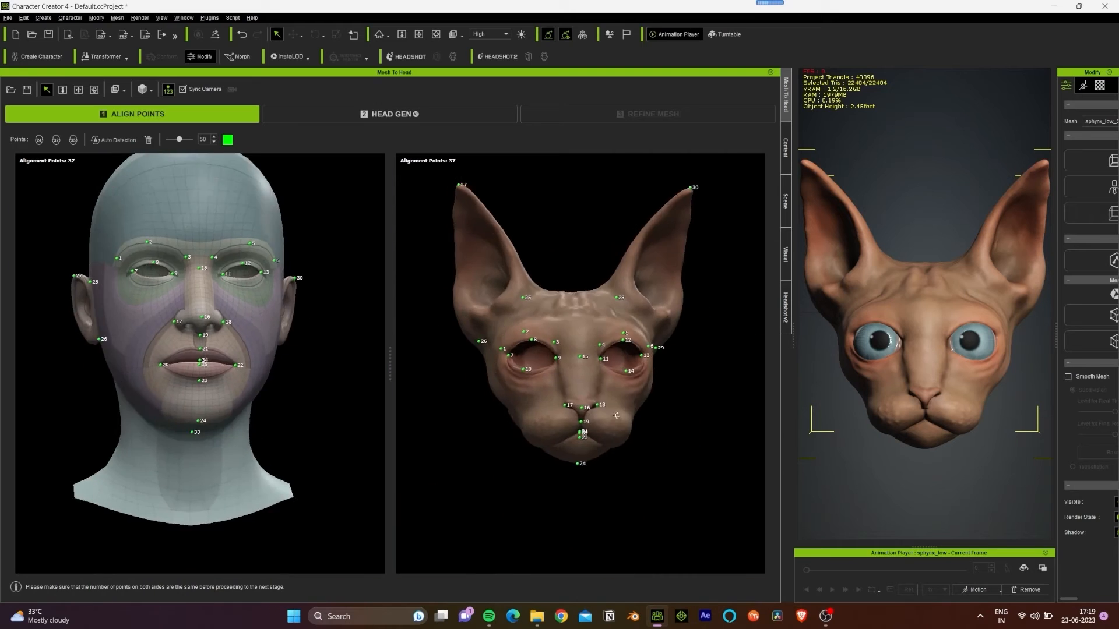
# Step: Add a matching alignment point at the rear edge of the first ear on the template and cat heads
pyautogui.moveTo(577, 361); pyautogui.dragTo(636, 370, button='right')
pyautogui.scroll(8, 244, 370)
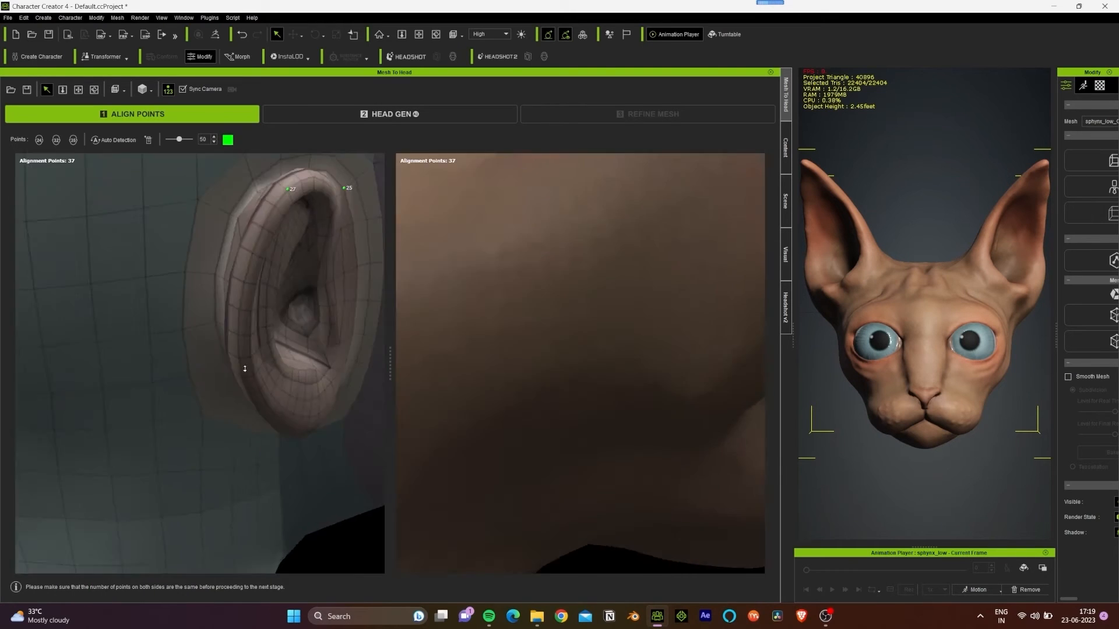
pyautogui.moveTo(244, 369); pyautogui.dragTo(232, 362, button='right')
pyautogui.click(232, 362)
pyautogui.moveTo(647, 402); pyautogui.dragTo(615, 430, button='right')
pyautogui.click(616, 430)
pyautogui.scroll(-5, 616, 430)
# Step: Add a matching alignment point at the rear edge of the opposite ear on both heads
pyautogui.moveTo(350, 373); pyautogui.dragTo(232, 368, button='right')
pyautogui.scroll(-3, 232, 368)
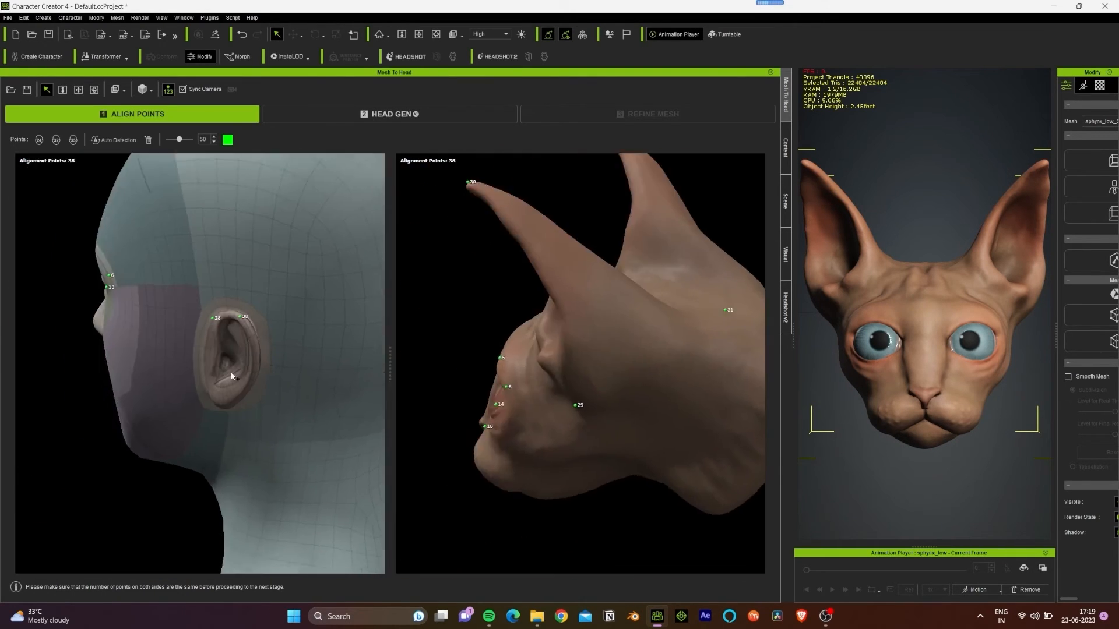
pyautogui.scroll(8, 240, 369)
pyautogui.click(241, 368)
pyautogui.scroll(-10, 565, 357)
pyautogui.moveTo(565, 357); pyautogui.dragTo(588, 443, button='right')
pyautogui.click(601, 367)
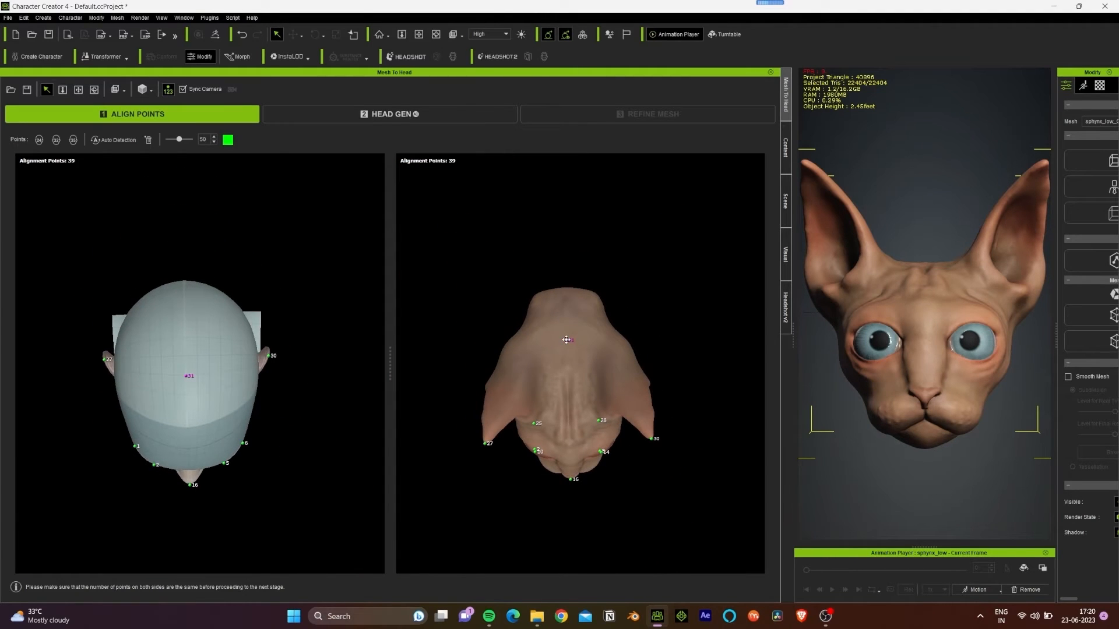
# Step: Move the cat's crown point 31 forward between the ears and add matching points on either side of it on both heads
pyautogui.moveTo(566, 366); pyautogui.dragTo(606, 378, button='middle')
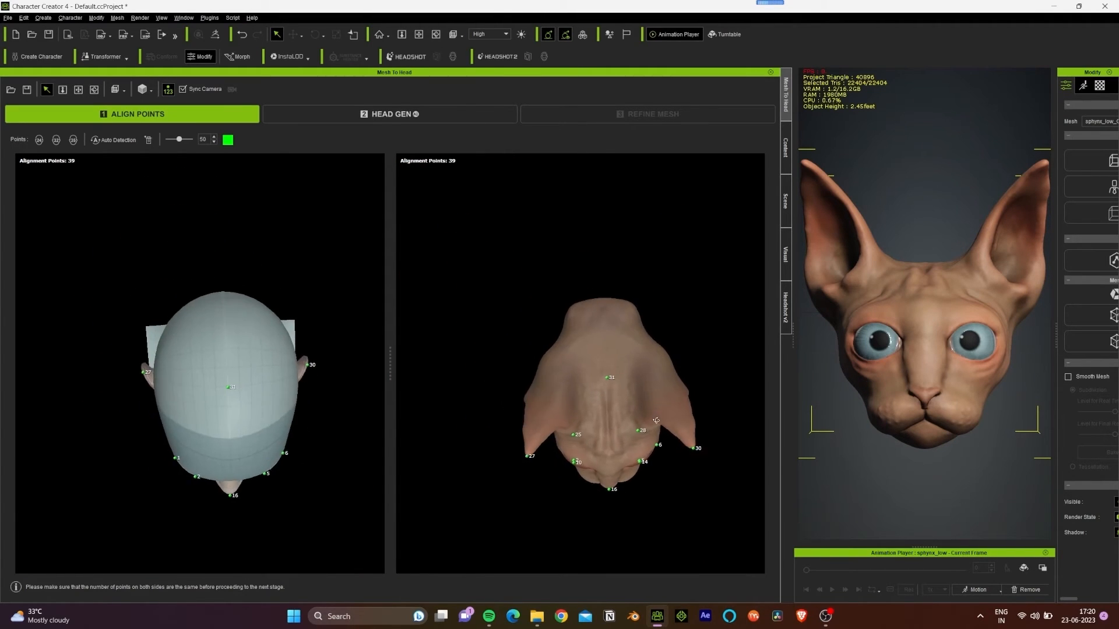
pyautogui.click(182, 384)
pyautogui.click(584, 378)
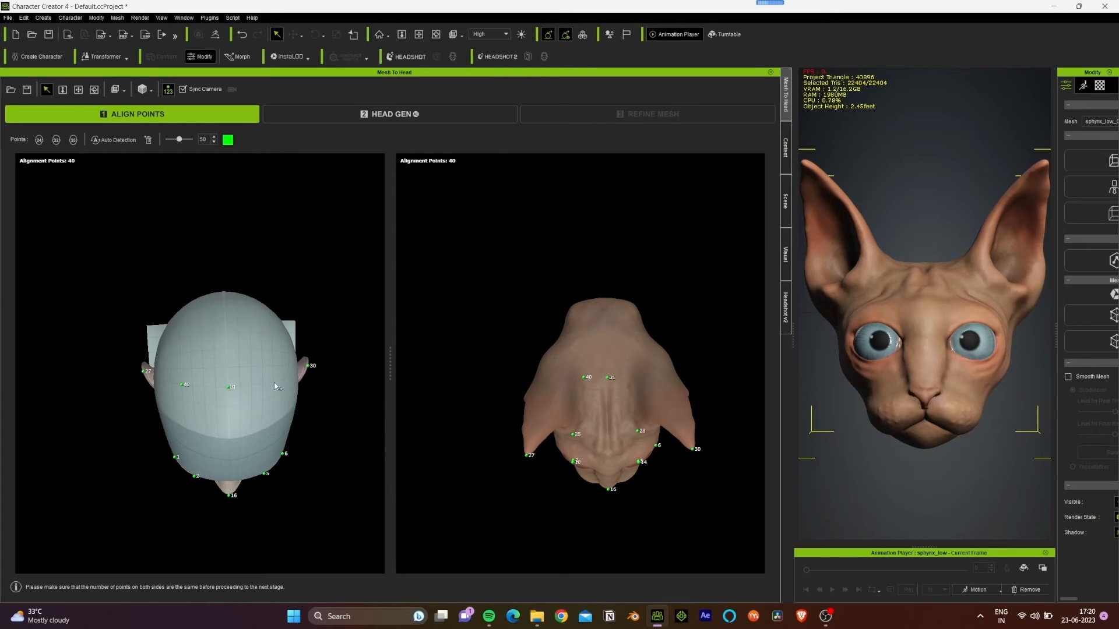
pyautogui.click(641, 380)
# Step: Add matching alignment points on both cheeks beside the muzzle, on the template head and the cat head
pyautogui.moveTo(641, 380); pyautogui.dragTo(593, 366, button='right')
pyautogui.moveTo(594, 366); pyautogui.dragTo(590, 331, button='middle')
pyautogui.scroll(6, 590, 331)
pyautogui.moveTo(542, 361); pyautogui.dragTo(492, 523, button='middle')
pyautogui.moveTo(226, 392); pyautogui.dragTo(130, 366, button='right')
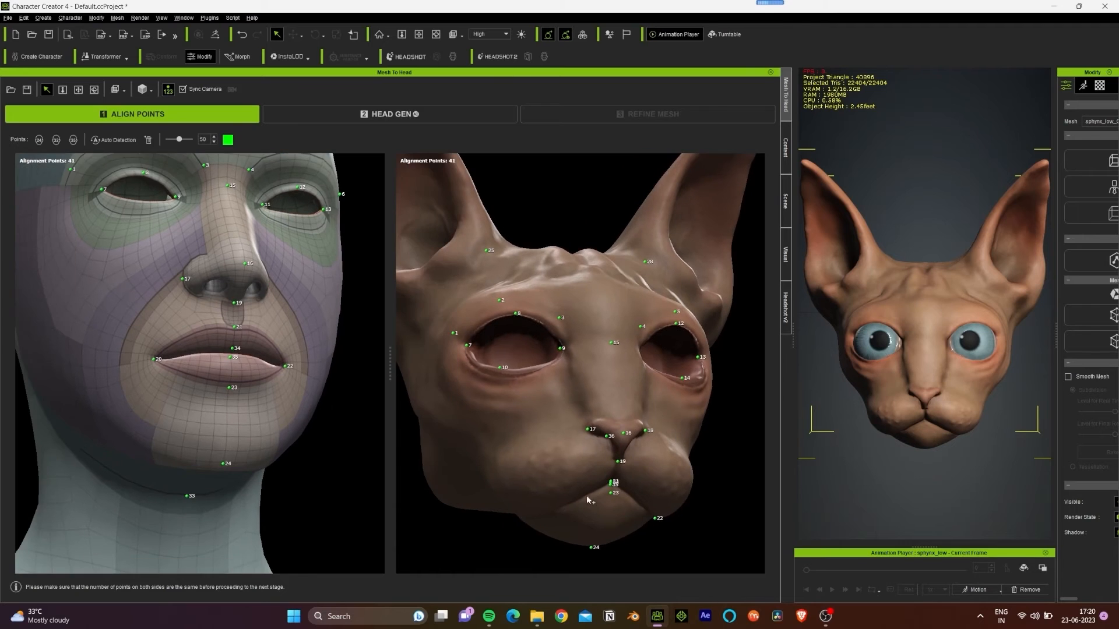
pyautogui.moveTo(586, 495); pyautogui.dragTo(587, 488, button='right')
pyautogui.click(150, 295)
pyautogui.click(537, 444)
pyautogui.moveTo(533, 514); pyautogui.dragTo(440, 507, button='right')
pyautogui.moveTo(592, 471); pyautogui.dragTo(670, 433, button='right')
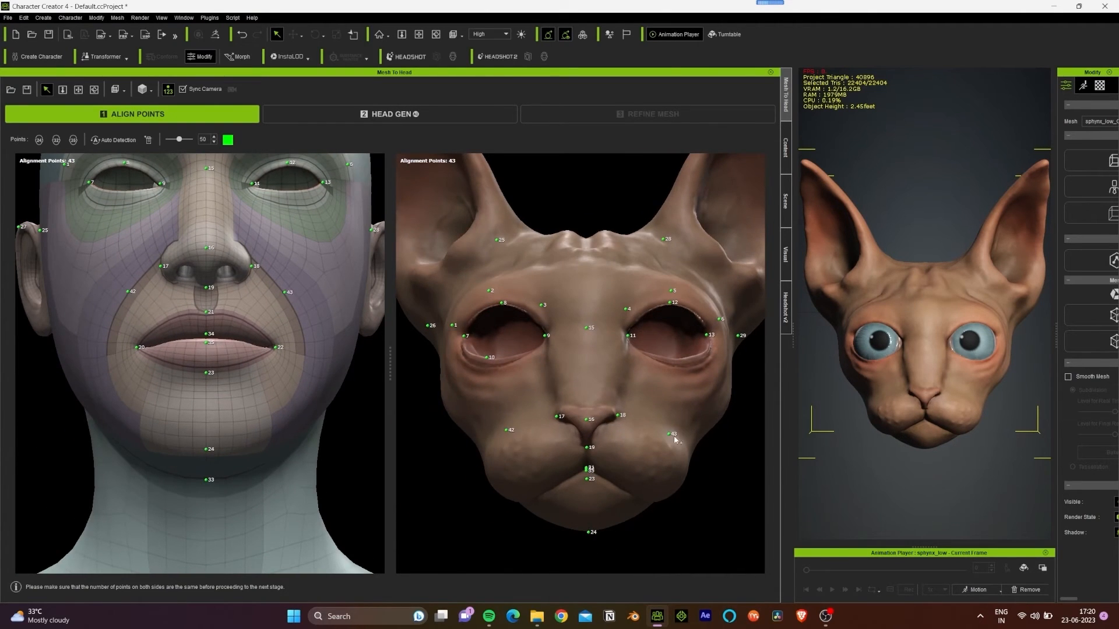
# Step: Add matching alignment points on both sides of the nose bridge on the template and cat heads
pyautogui.scroll(-5, 674, 440)
pyautogui.moveTo(618, 402); pyautogui.dragTo(615, 431, button='right')
pyautogui.scroll(7, 192, 292)
pyautogui.click(147, 232)
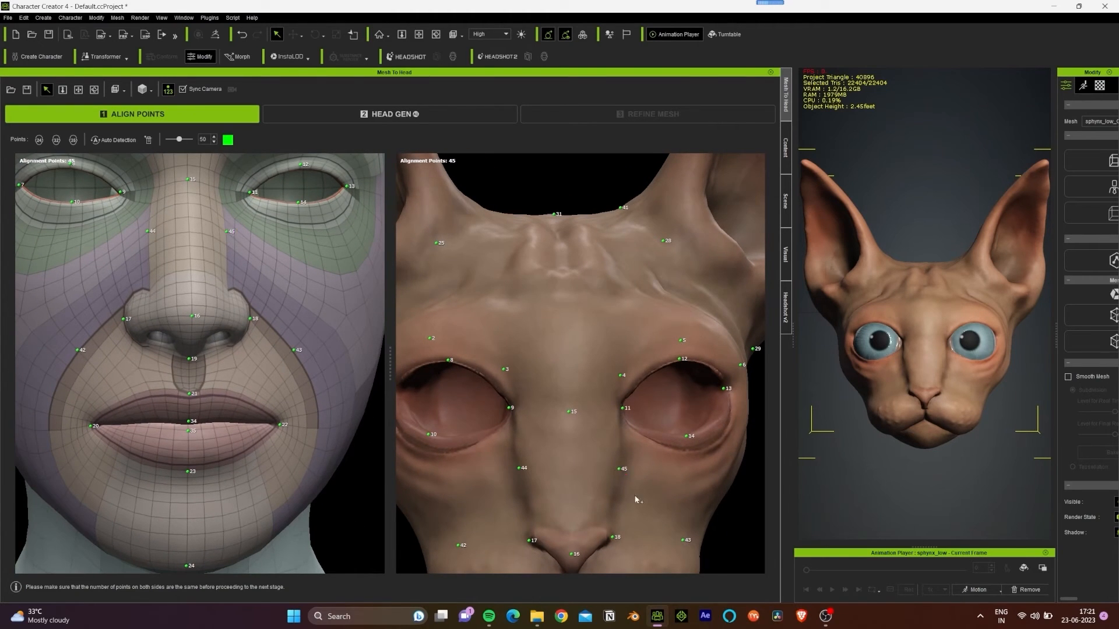
# Step: Generate the head from the 45 alignment points and examine its nostrils, mouth and overall shape
pyautogui.scroll(-4, 638, 500)
pyautogui.scroll(-4, 575, 411)
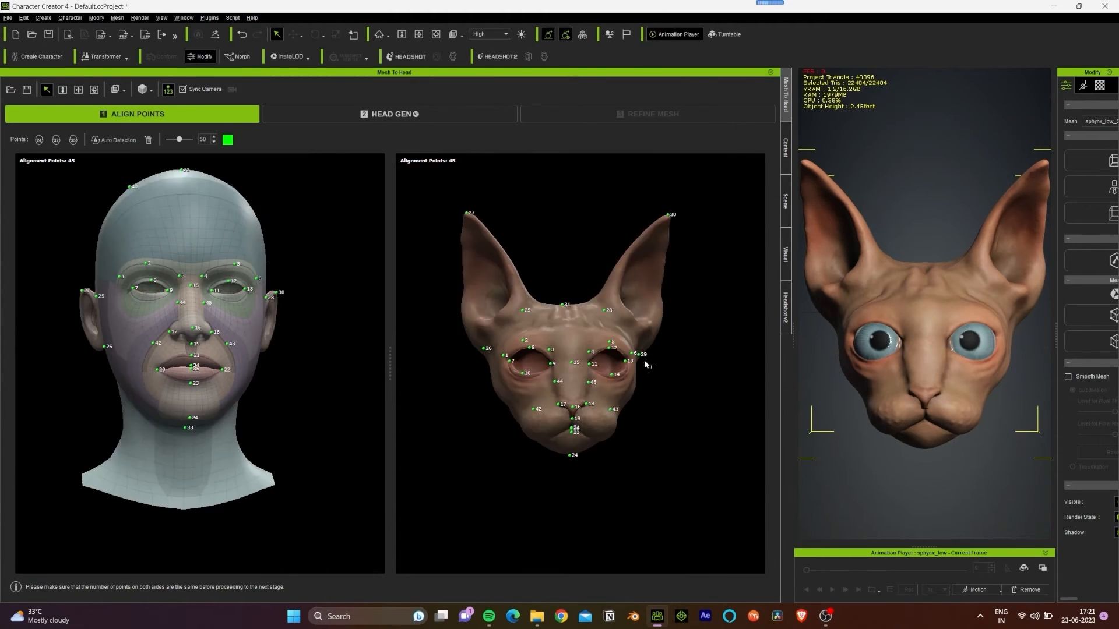
pyautogui.click(389, 114)
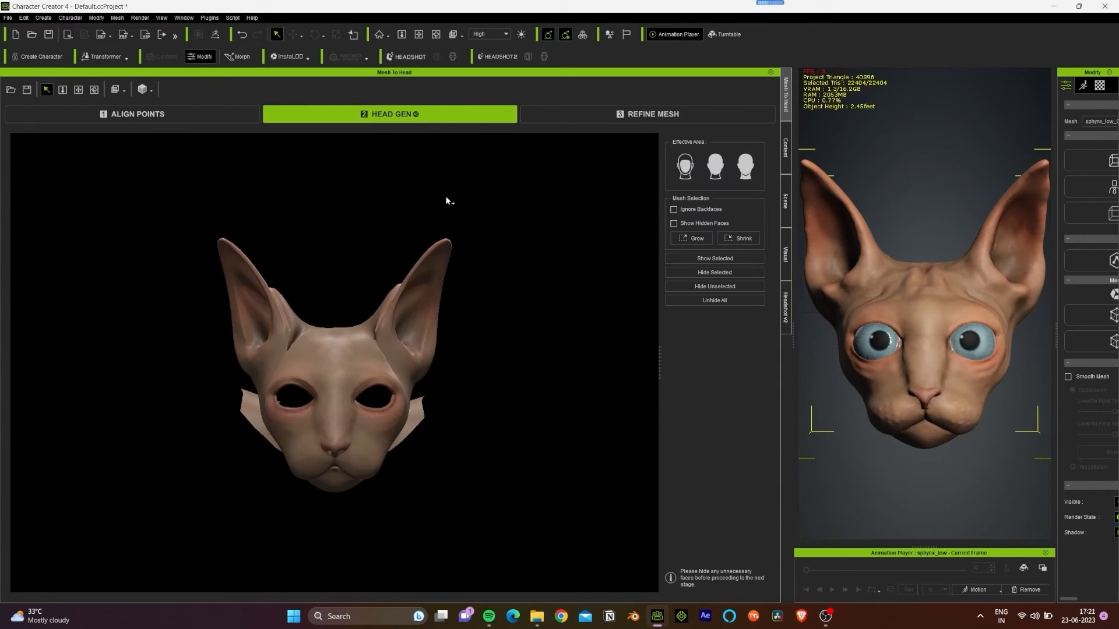
pyautogui.moveTo(418, 483); pyautogui.dragTo(425, 441, button='middle')
pyautogui.moveTo(425, 441); pyautogui.dragTo(418, 420, button='right')
pyautogui.scroll(3, 418, 420)
pyautogui.scroll(3, 418, 420)
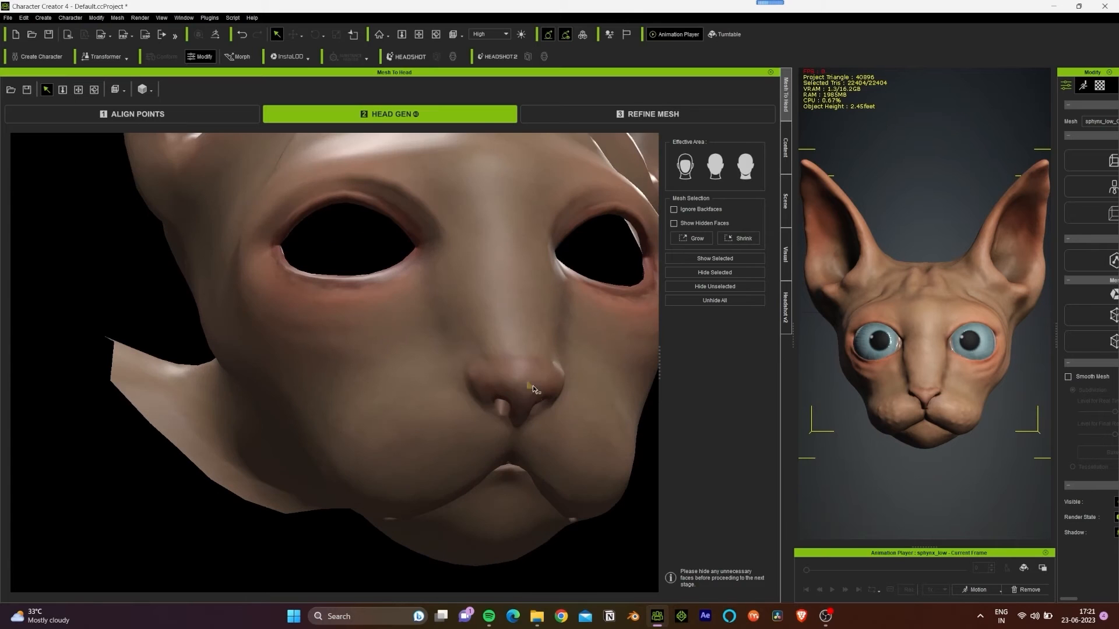
pyautogui.moveTo(583, 430); pyautogui.dragTo(505, 396, button='right')
pyautogui.moveTo(512, 407); pyautogui.dragTo(553, 436, button='right')
pyautogui.scroll(-4, 552, 436)
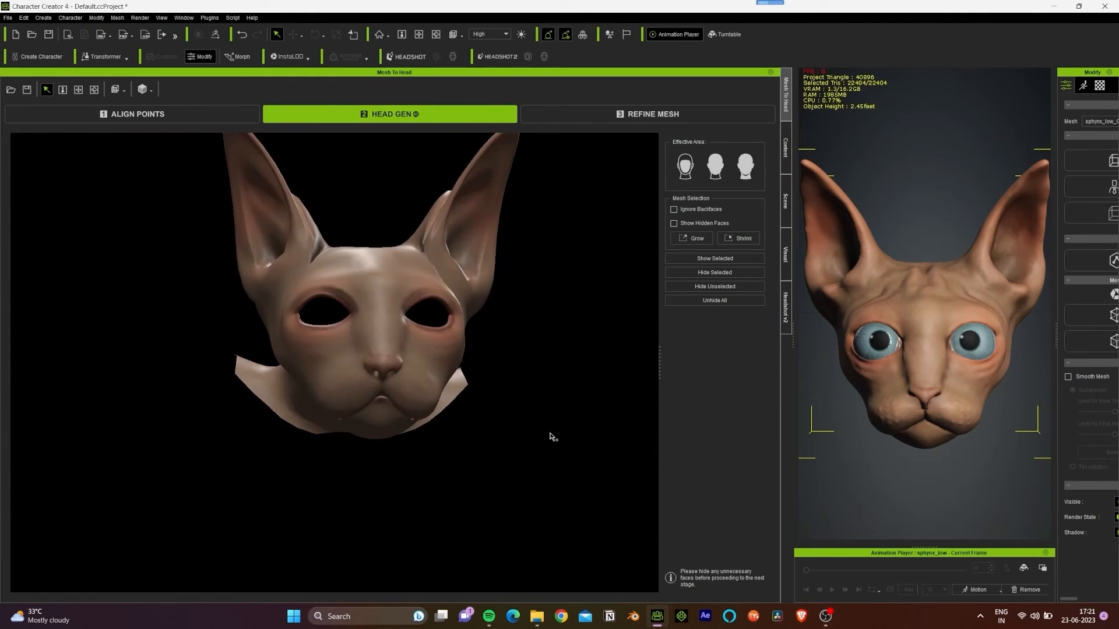
pyautogui.moveTo(413, 321); pyautogui.dragTo(386, 324, button='right')
pyautogui.moveTo(481, 299); pyautogui.dragTo(414, 417, button='right')
# Step: Go to the Refine Mesh stage and compare the source cat mesh with the generated mesh by toggling their visibility
pyautogui.click(647, 114)
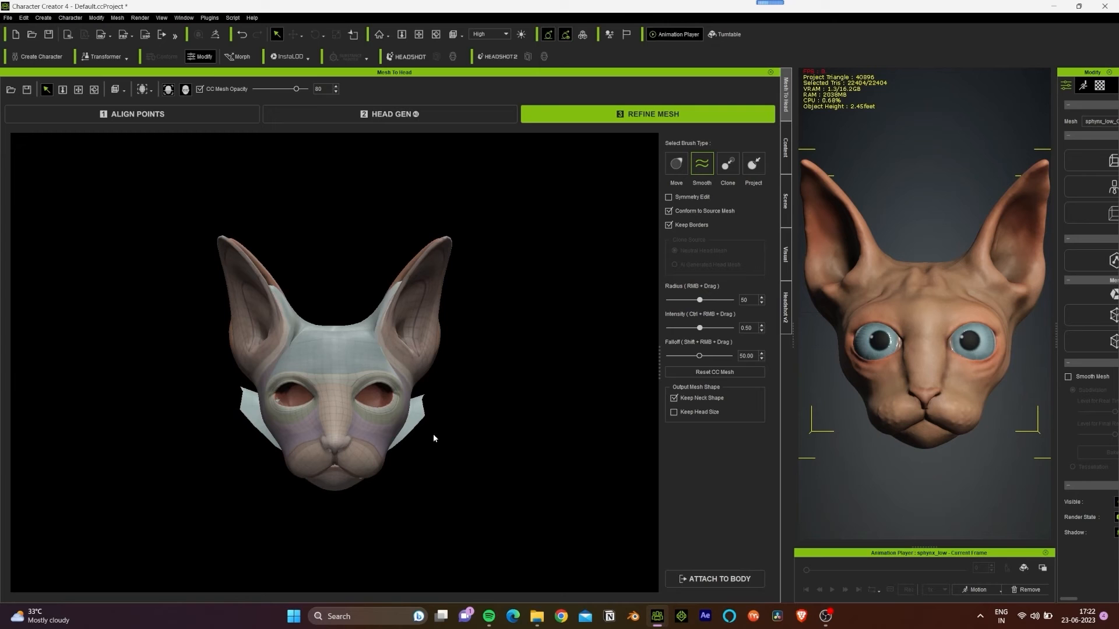
pyautogui.moveTo(257, 322); pyautogui.dragTo(439, 348, button='right')
pyautogui.click(168, 90)
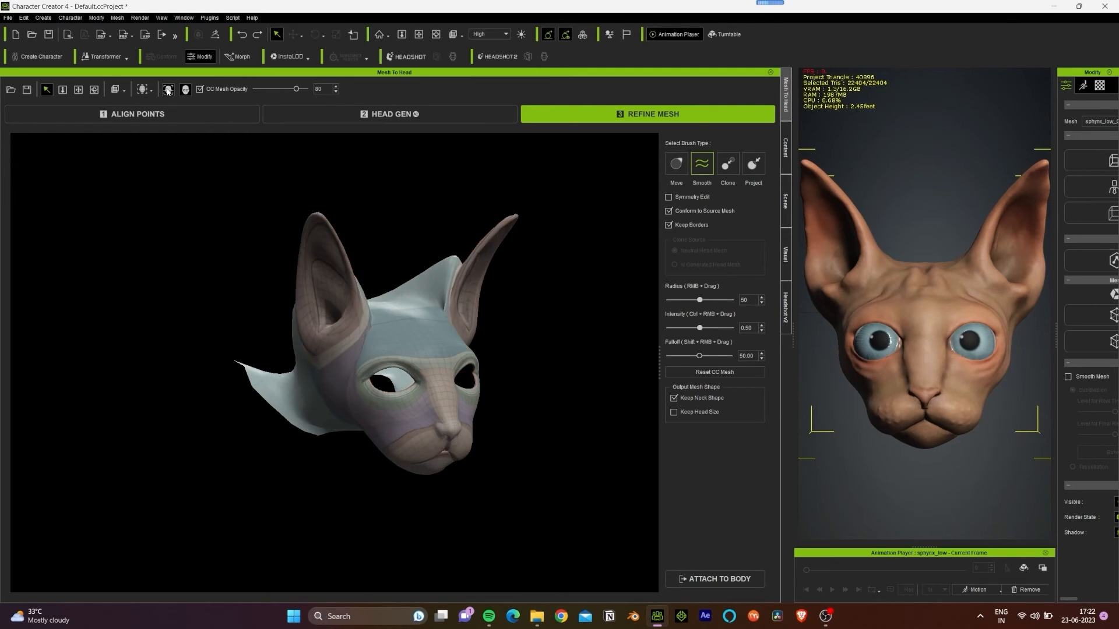
pyautogui.moveTo(449, 373)
pyautogui.keyDown('alt'); pyautogui.mouseDown(button='right')
pyautogui.moveTo(342, 362)
pyautogui.moveTo(445, 369)
pyautogui.mouseUp(button='right'); pyautogui.keyUp('alt')
pyautogui.keyDown('alt'); pyautogui.moveTo(373, 373); pyautogui.dragTo(489, 391); pyautogui.keyUp('alt')
pyautogui.keyDown('alt'); pyautogui.moveTo(489, 391); pyautogui.dragTo(428, 373, button='right'); pyautogui.keyUp('alt')
pyautogui.click(184, 90)
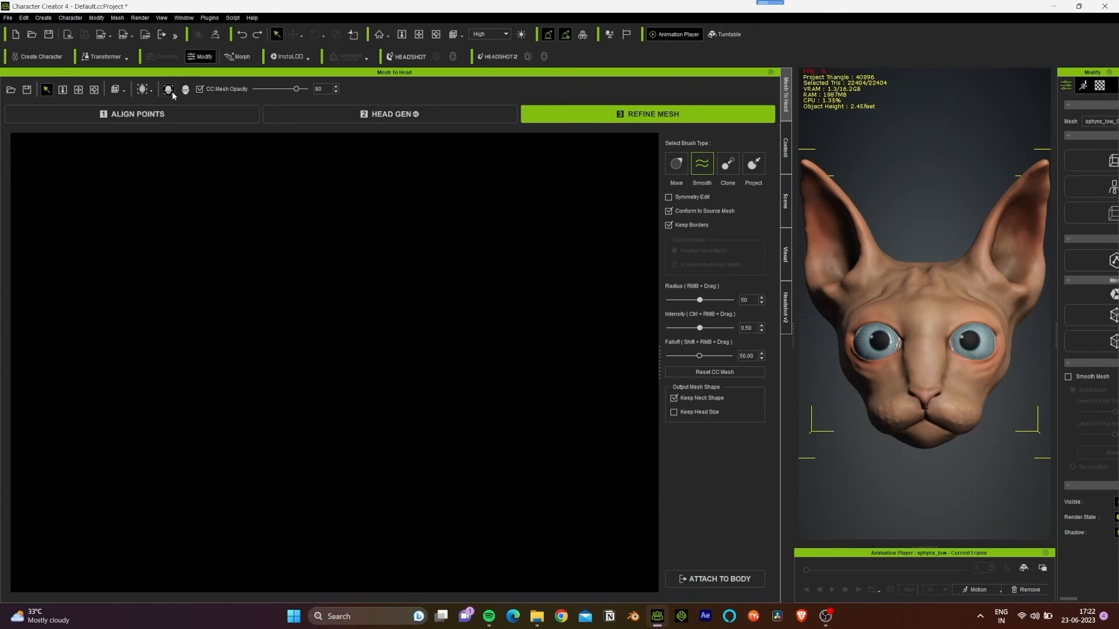
pyautogui.click(168, 90)
pyautogui.keyDown('alt'); pyautogui.moveTo(509, 481); pyautogui.dragTo(472, 437); pyautogui.keyUp('alt')
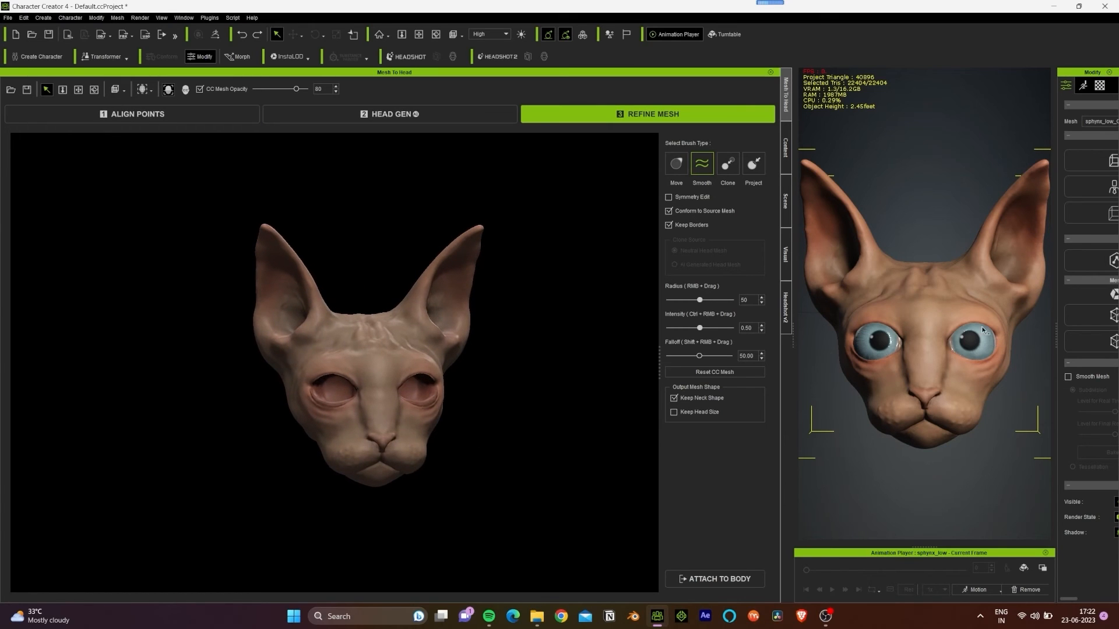
pyautogui.click(184, 91)
pyautogui.click(168, 91)
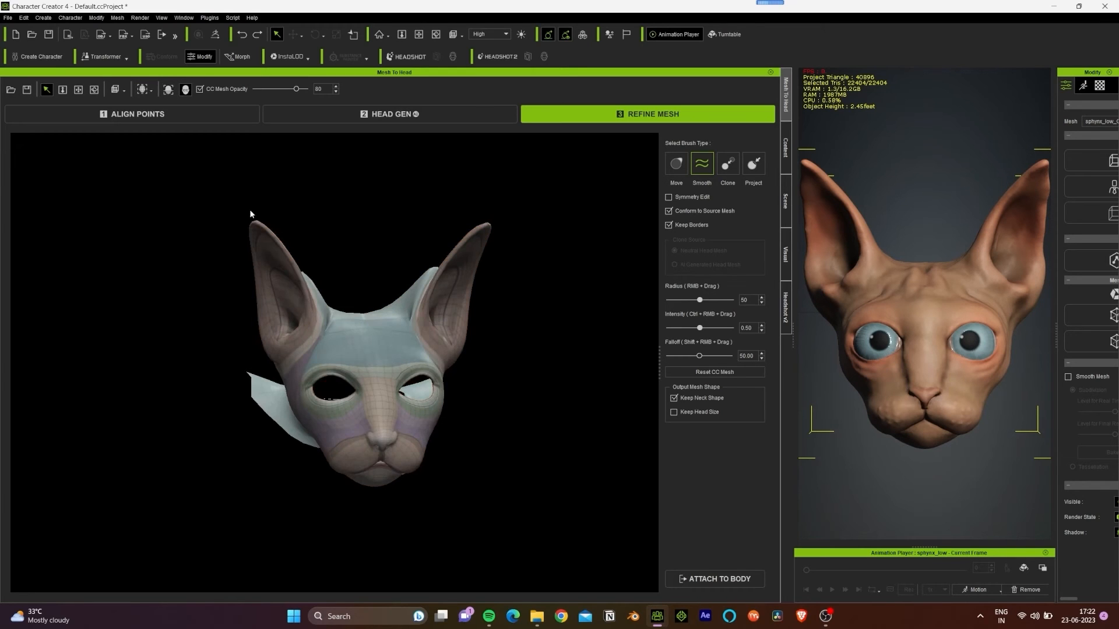
pyautogui.moveTo(478, 462)
pyautogui.keyDown('alt'); pyautogui.mouseDown()
pyautogui.moveTo(412, 413)
pyautogui.moveTo(344, 388)
pyautogui.moveTo(460, 358)
pyautogui.moveTo(507, 416)
pyautogui.moveTo(379, 402)
pyautogui.moveTo(407, 425)
pyautogui.moveTo(423, 549)
pyautogui.moveTo(474, 459)
pyautogui.mouseUp(); pyautogui.keyUp('alt')
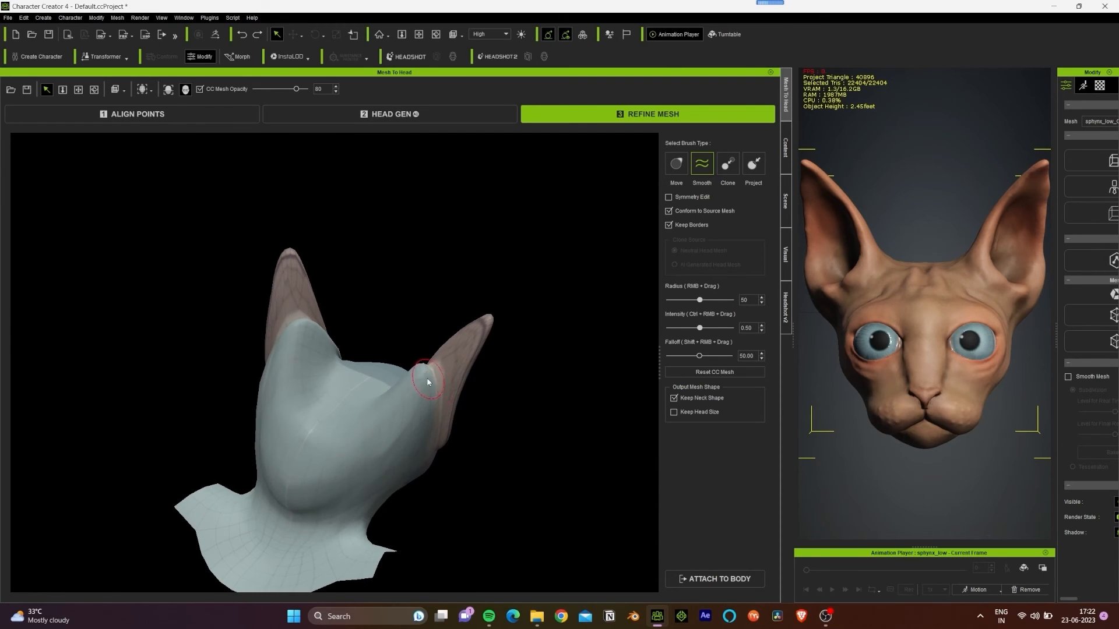
# Step: Smooth the generated head mesh with Symmetry Edit on and the Smooth brush radius set to 20
pyautogui.moveTo(342, 415)
pyautogui.mouseDown(button='right')
pyautogui.moveTo(505, 394)
pyautogui.moveTo(326, 402)
pyautogui.moveTo(530, 394)
pyautogui.moveTo(382, 408)
pyautogui.moveTo(501, 401)
pyautogui.mouseUp(button='right')
pyautogui.moveTo(500, 387)
pyautogui.keyDown('alt'); pyautogui.mouseDown()
pyautogui.moveTo(515, 392)
pyautogui.moveTo(500, 440)
pyautogui.mouseUp(); pyautogui.keyUp('alt')
pyautogui.moveTo(408, 426)
pyautogui.mouseDown(button='right')
pyautogui.moveTo(327, 473)
pyautogui.moveTo(400, 434)
pyautogui.mouseUp(button='right')
pyautogui.moveTo(400, 433)
pyautogui.keyDown('alt'); pyautogui.mouseDown()
pyautogui.moveTo(404, 509)
pyautogui.moveTo(397, 417)
pyautogui.mouseUp(); pyautogui.keyUp('alt')
pyautogui.moveTo(396, 417)
pyautogui.mouseDown(button='right')
pyautogui.moveTo(346, 444)
pyautogui.moveTo(389, 400)
pyautogui.moveTo(320, 352)
pyautogui.moveTo(543, 463)
pyautogui.moveTo(274, 452)
pyautogui.moveTo(517, 359)
pyautogui.moveTo(493, 487)
pyautogui.moveTo(430, 364)
pyautogui.moveTo(466, 327)
pyautogui.mouseUp(button='right')
pyautogui.click(669, 197)
pyautogui.hotkey('ctrl', 'z')
pyautogui.scroll(10, 462, 400)
pyautogui.scroll(-3, 462, 400)
pyautogui.moveTo(466, 326); pyautogui.dragTo(407, 301, button='right')
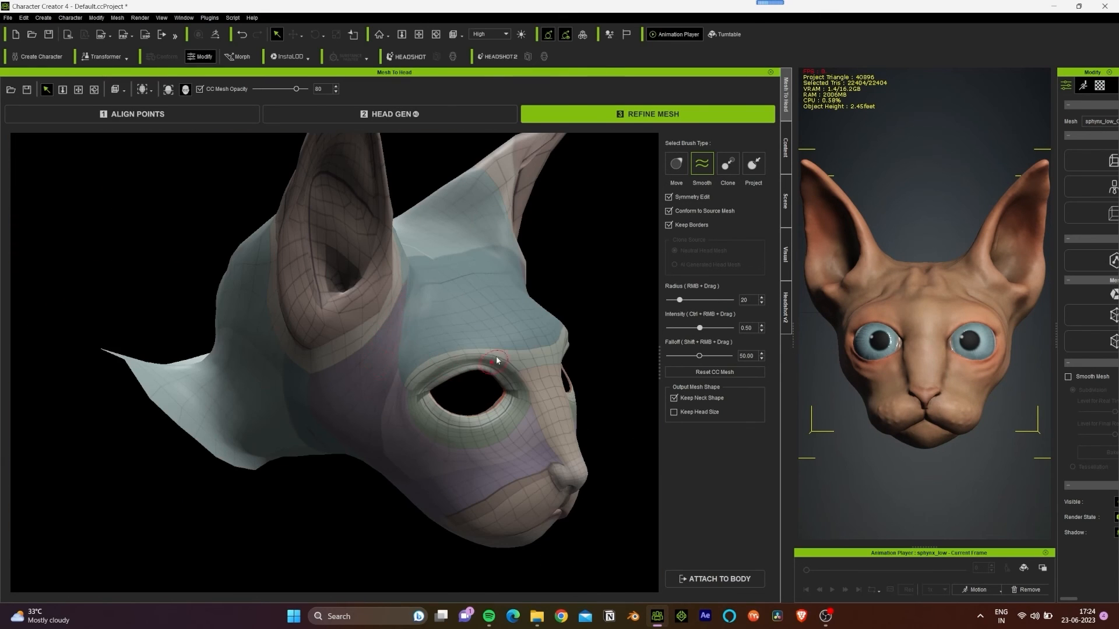
# Step: Attach the head to a Male body with source-mesh textures, no mask and a 4096 texture size, and generate the character
pyautogui.scroll(-5, 497, 361)
pyautogui.keyDown('alt'); pyautogui.moveTo(552, 390); pyautogui.dragTo(411, 350, button='right'); pyautogui.keyUp('alt')
pyautogui.moveTo(411, 349); pyautogui.dragTo(471, 339, button='middle')
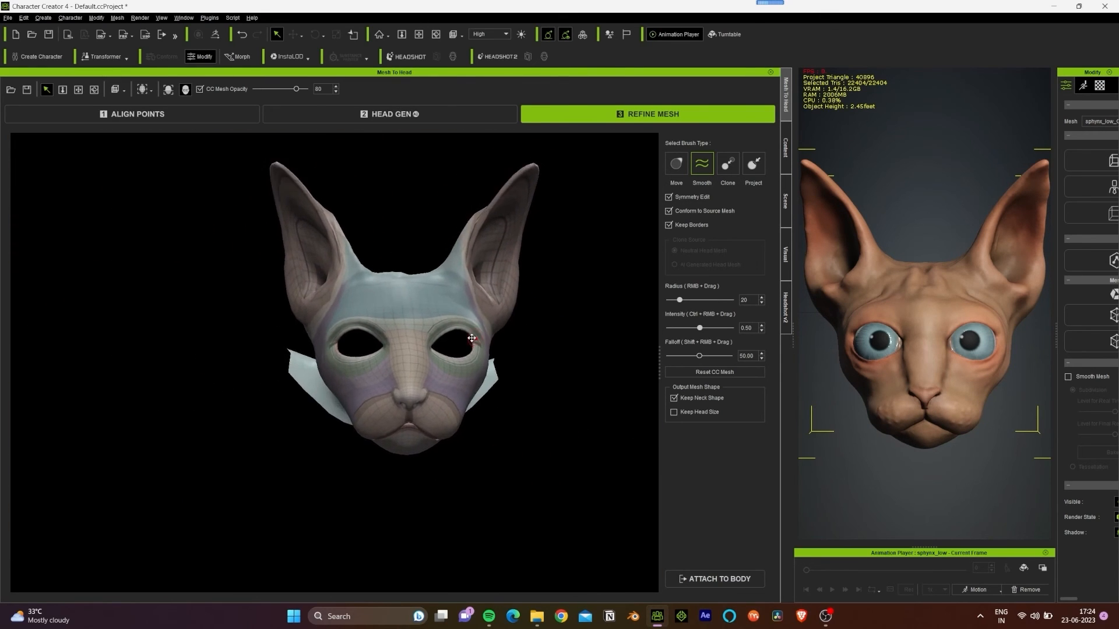
pyautogui.keyDown('alt'); pyautogui.moveTo(472, 338); pyautogui.dragTo(408, 356, button='right'); pyautogui.keyUp('alt')
pyautogui.click(715, 579)
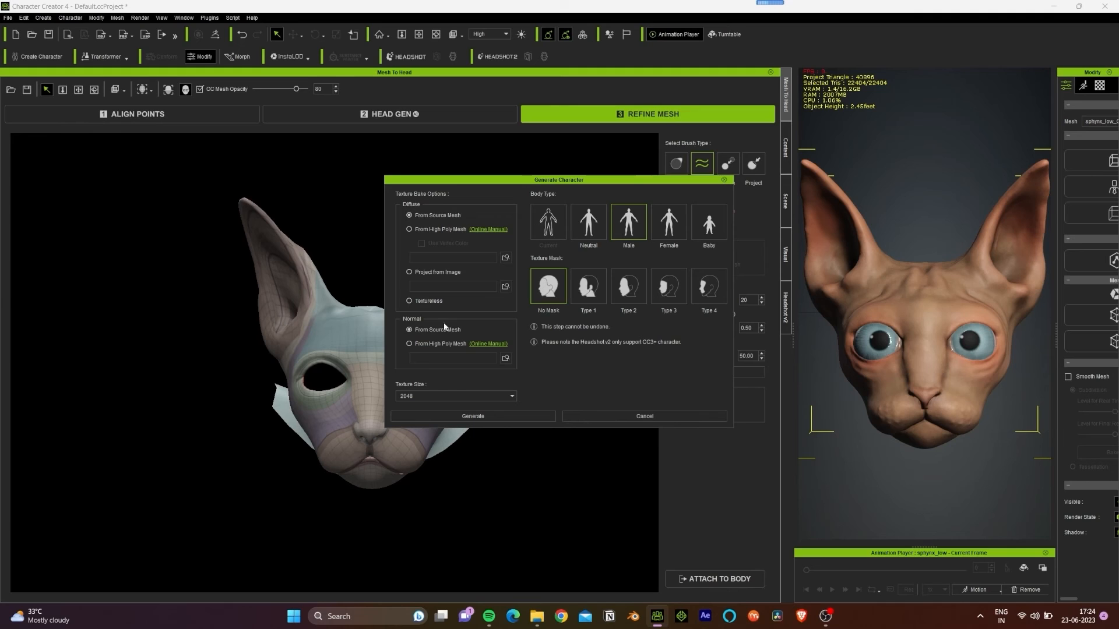
pyautogui.click(437, 397)
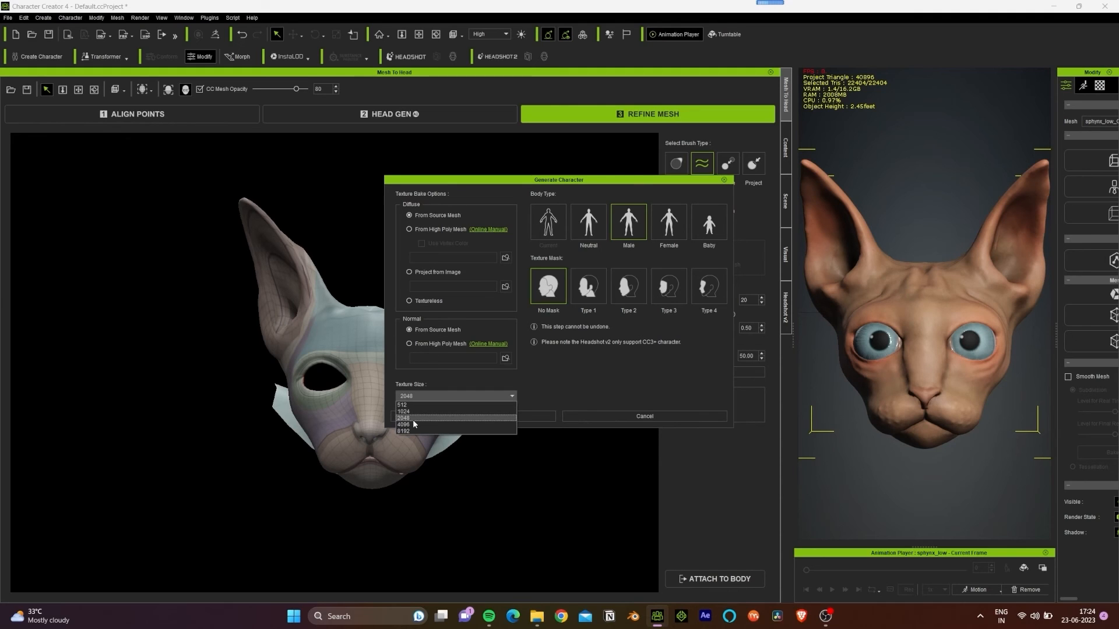
pyautogui.click(438, 423)
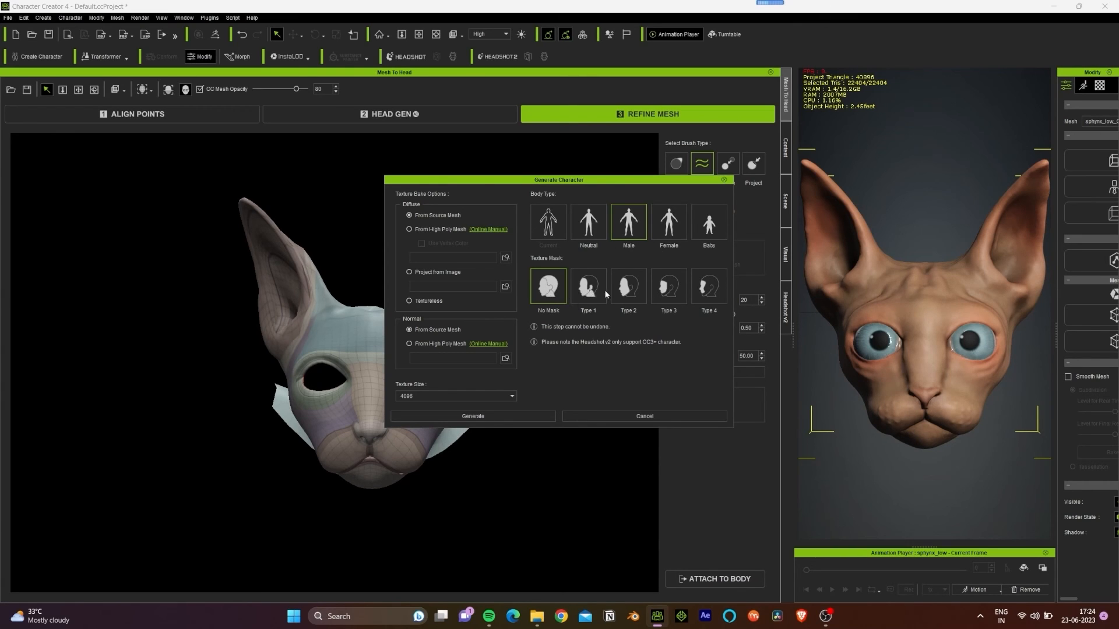
pyautogui.click(464, 416)
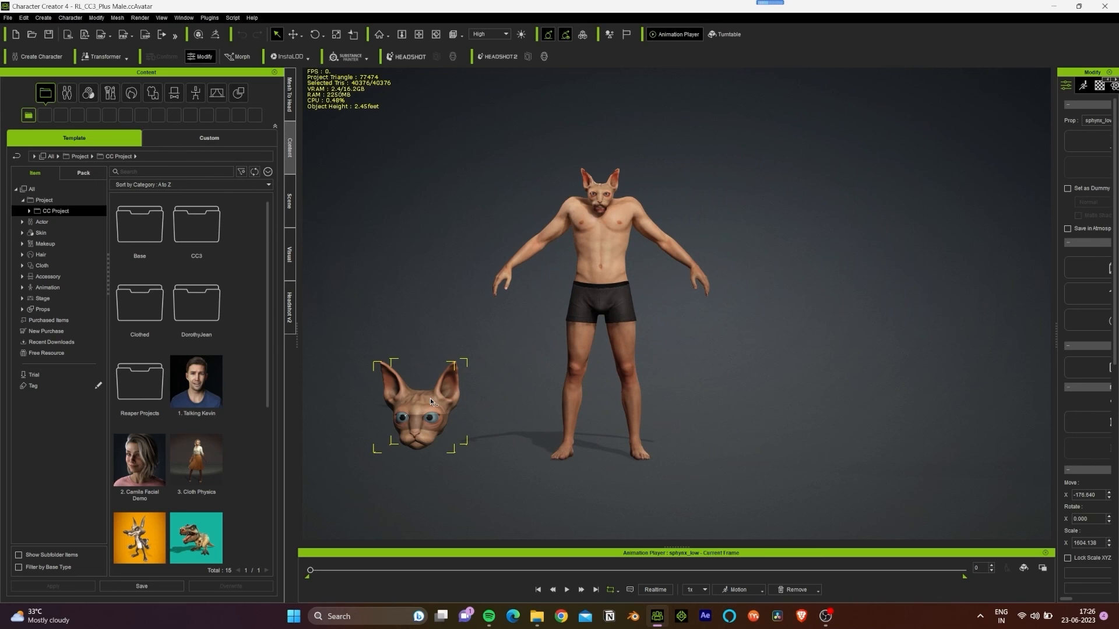
# Step: Delete the teeth mesh protruding below the cat-headed character's chin
pyautogui.click(720, 302)
pyautogui.moveTo(659, 267); pyautogui.dragTo(634, 386, button='middle')
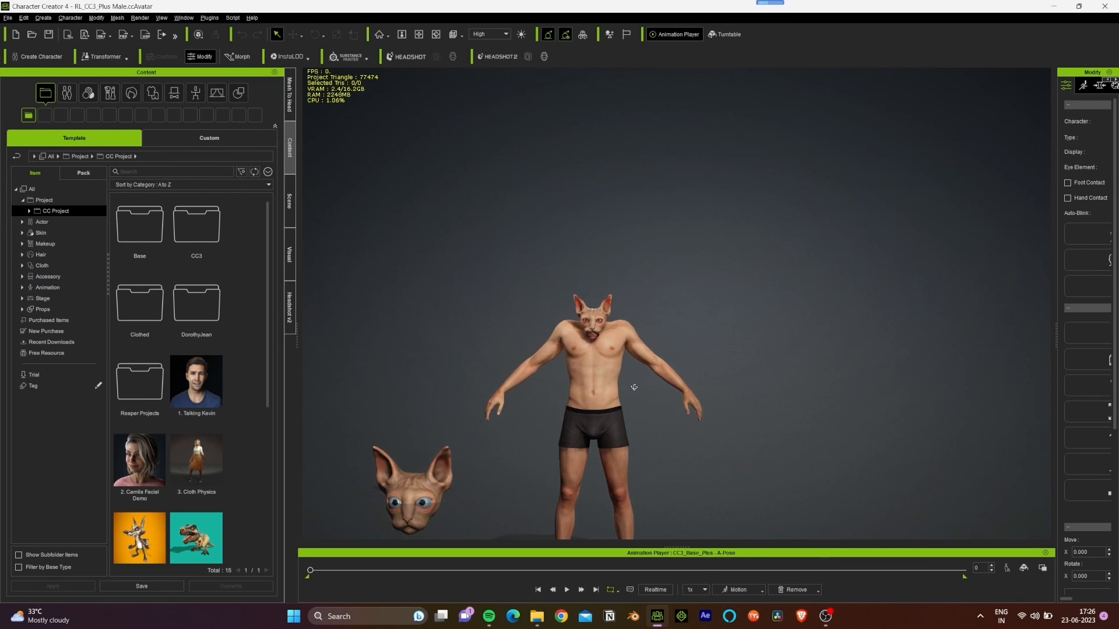
pyautogui.moveTo(634, 386); pyautogui.dragTo(646, 376, button='right')
pyautogui.scroll(10, 647, 379)
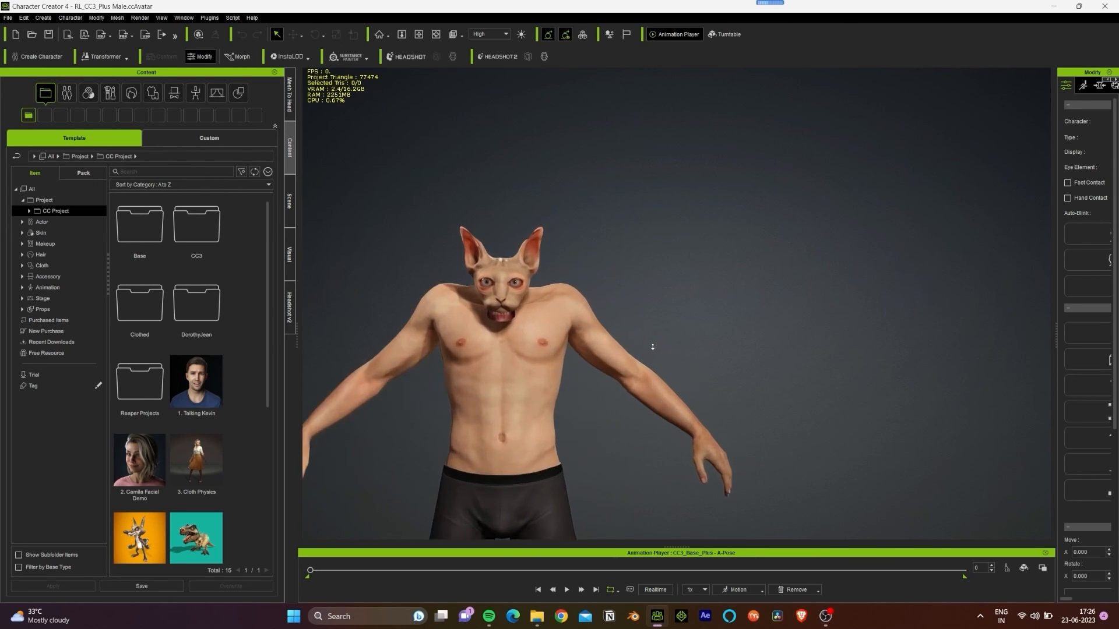
pyautogui.scroll(5, 721, 330)
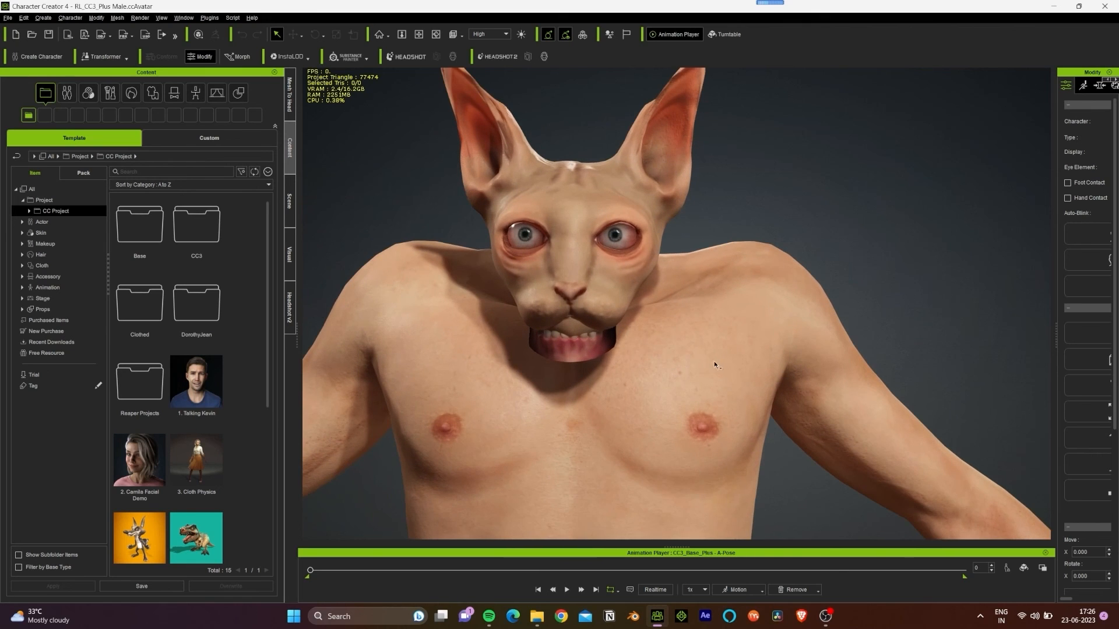
pyautogui.moveTo(742, 367); pyautogui.dragTo(778, 357, button='right')
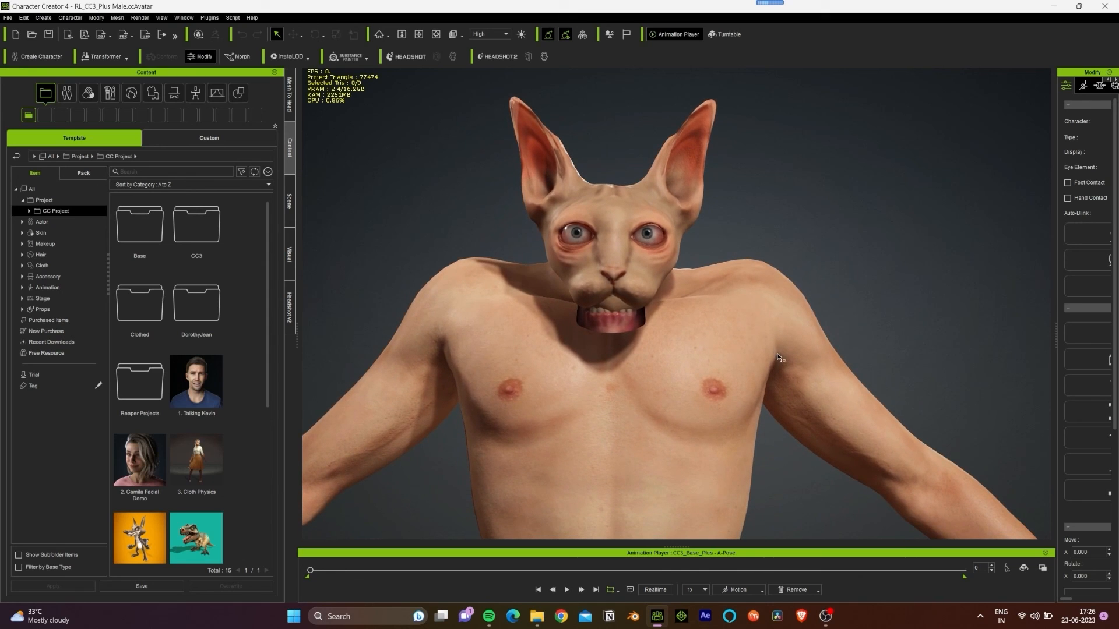
pyautogui.click(613, 323)
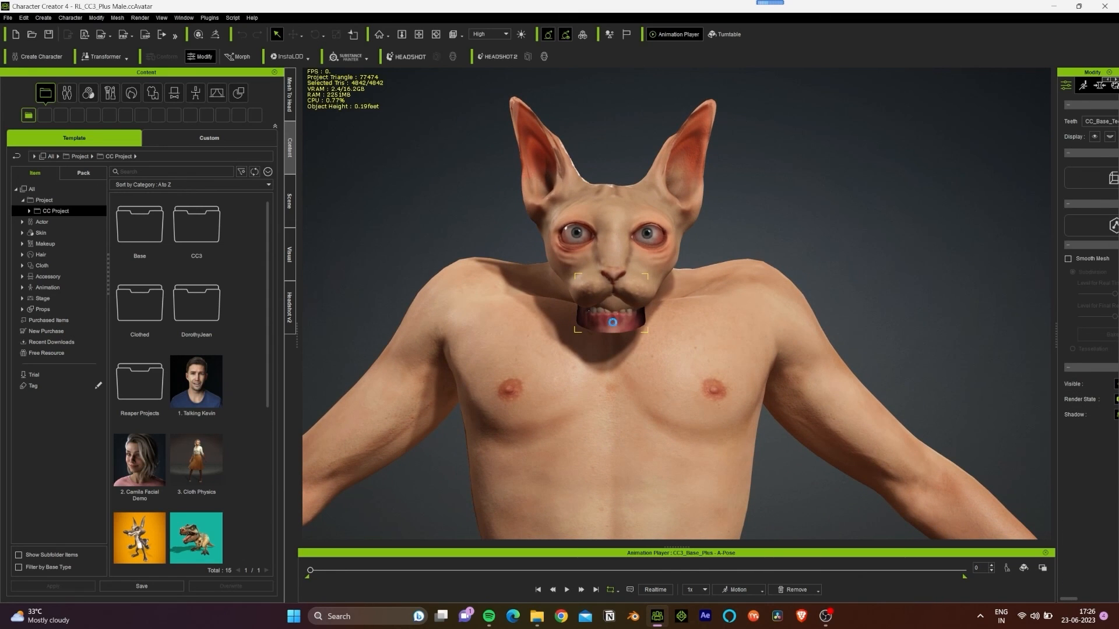
pyautogui.press('Delete')
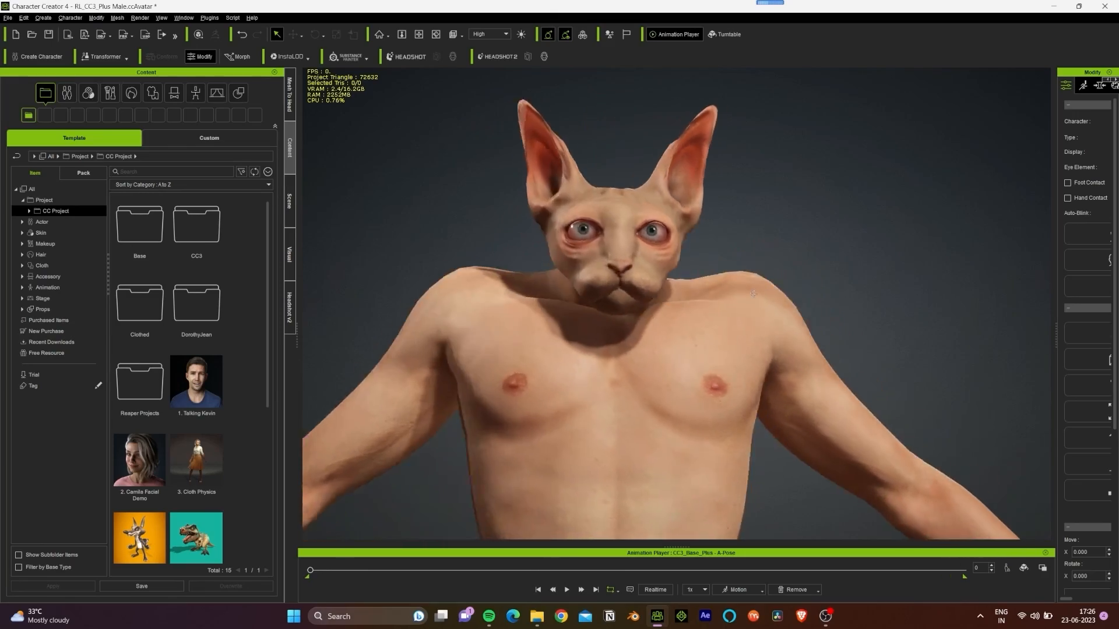